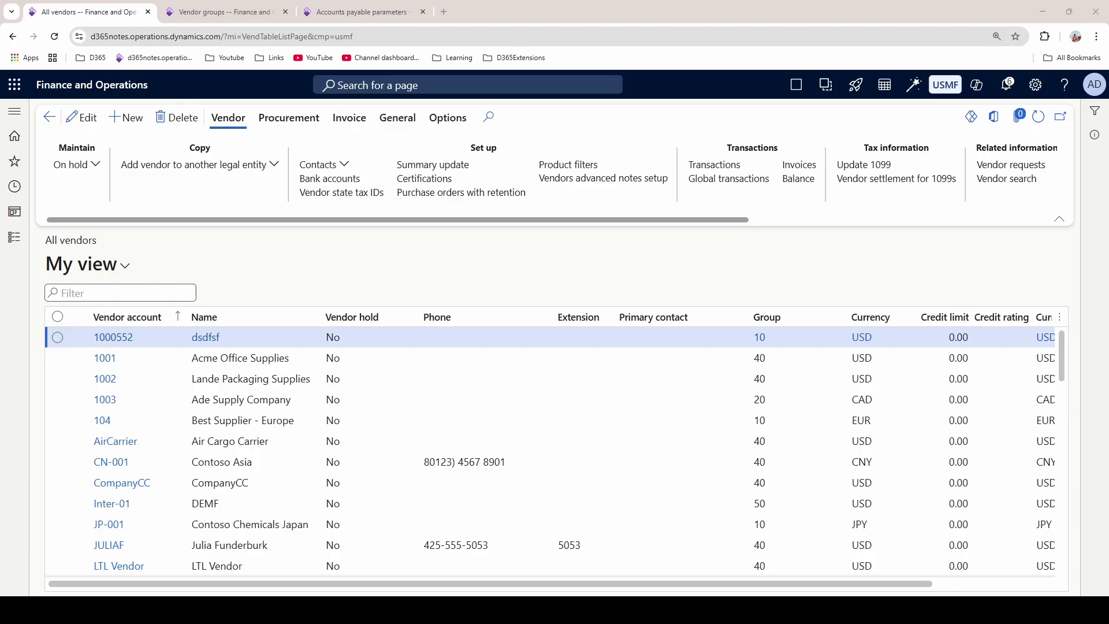
- Create a new vendor record named xtys, assign it to vendor group 10 and save it
{"action": "left_click", "coordinate": [125, 117]}
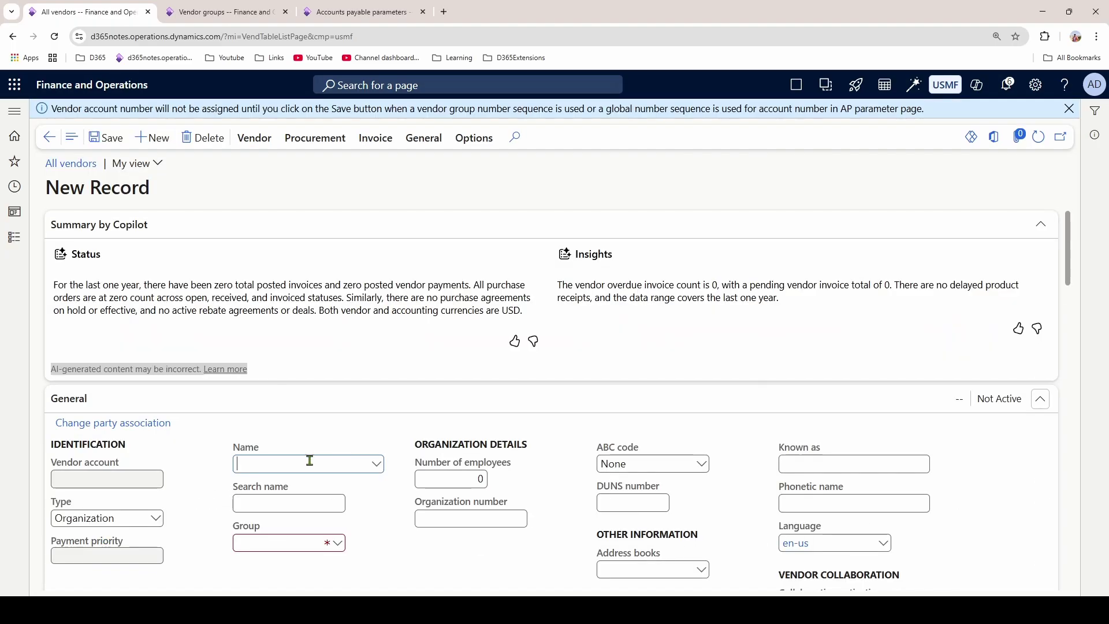
{"action": "type", "text": "xtys"}
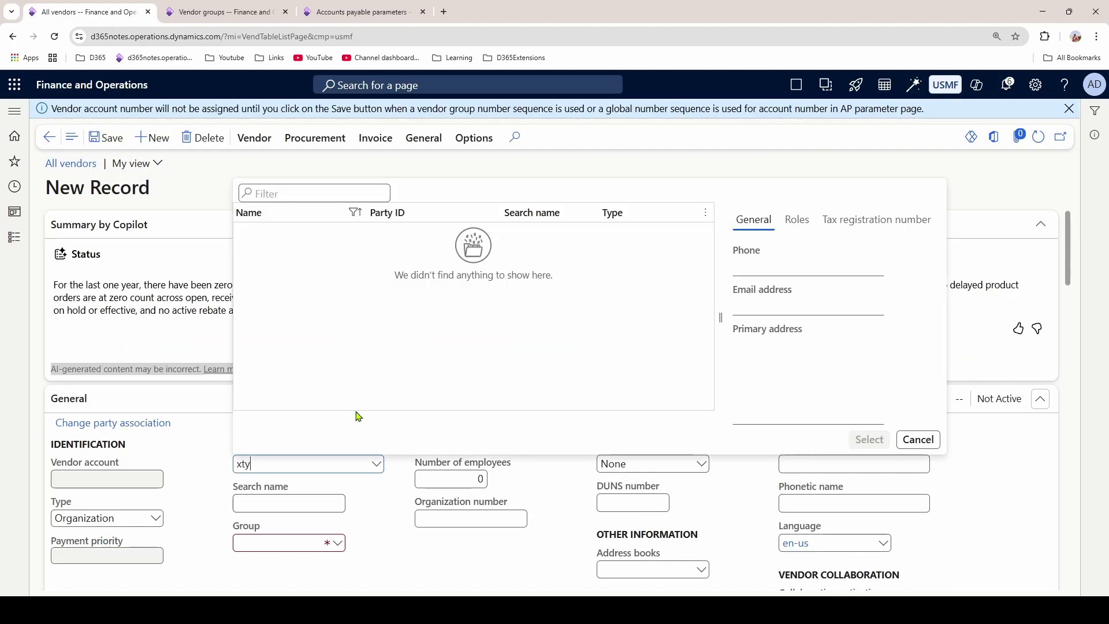
{"action": "key", "text": "Tab"}
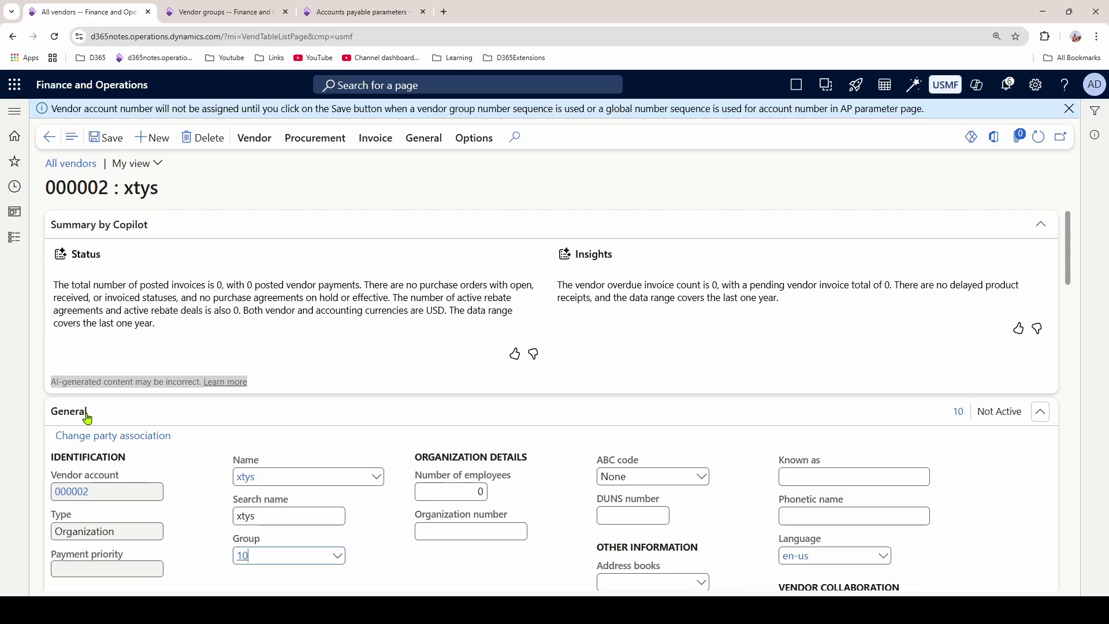
- Review the vendor groups available for the new vendor without changing its group
{"action": "scroll", "coordinate": [304, 527], "scroll_direction": "down", "scroll_amount": 3}
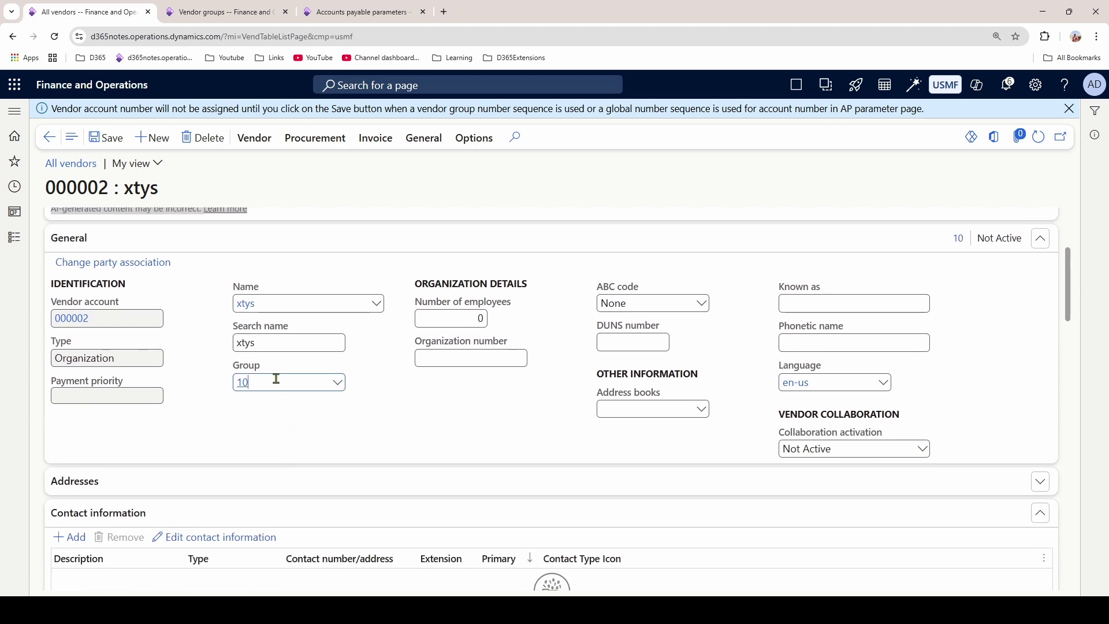
{"action": "left_click", "coordinate": [338, 383]}
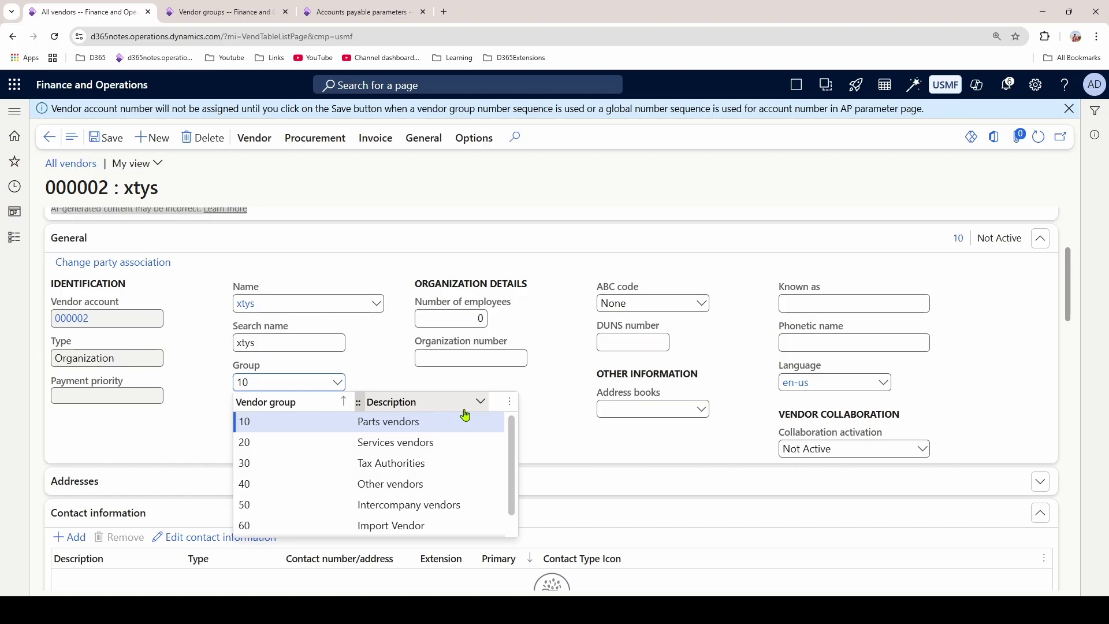
{"action": "key", "text": "Escape"}
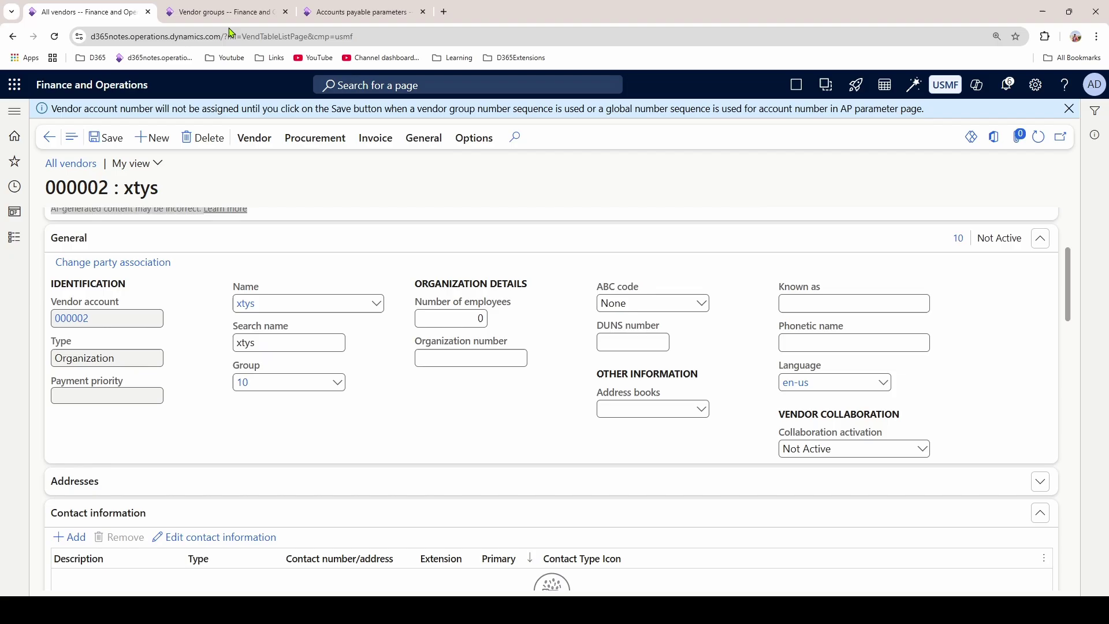
- Open the number sequences section of the Accounts payable parameters
{"action": "left_click", "coordinate": [358, 11]}
{"action": "left_click", "coordinate": [14, 236]}
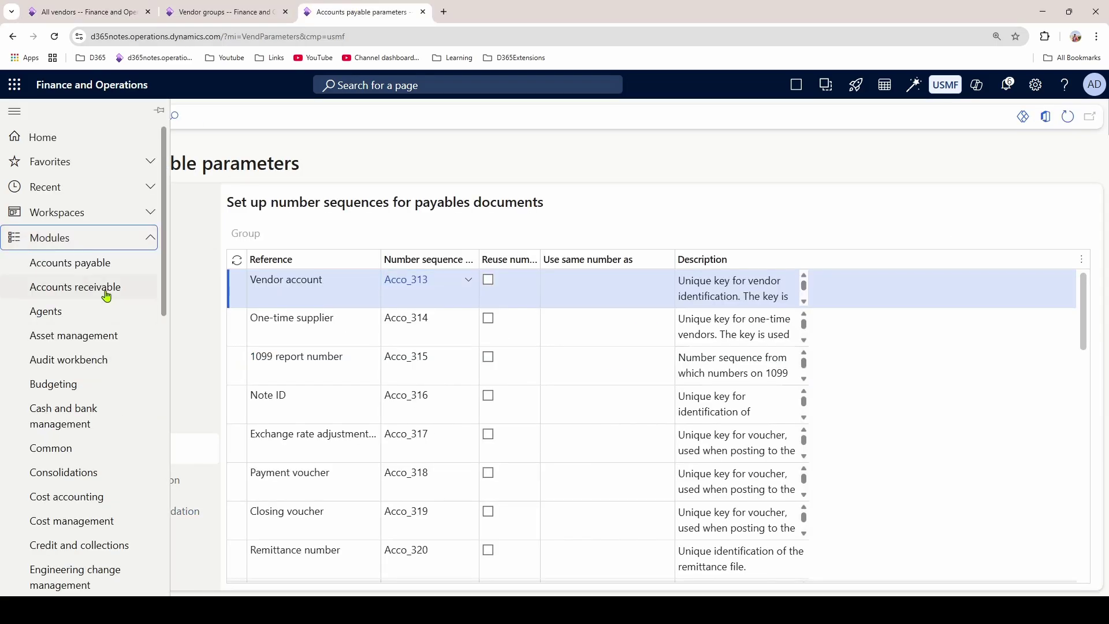
{"action": "scroll", "coordinate": [103, 287], "scroll_direction": "down", "scroll_amount": 4}
{"action": "scroll", "coordinate": [94, 259], "scroll_direction": "up", "scroll_amount": 4}
{"action": "left_click", "coordinate": [94, 260]}
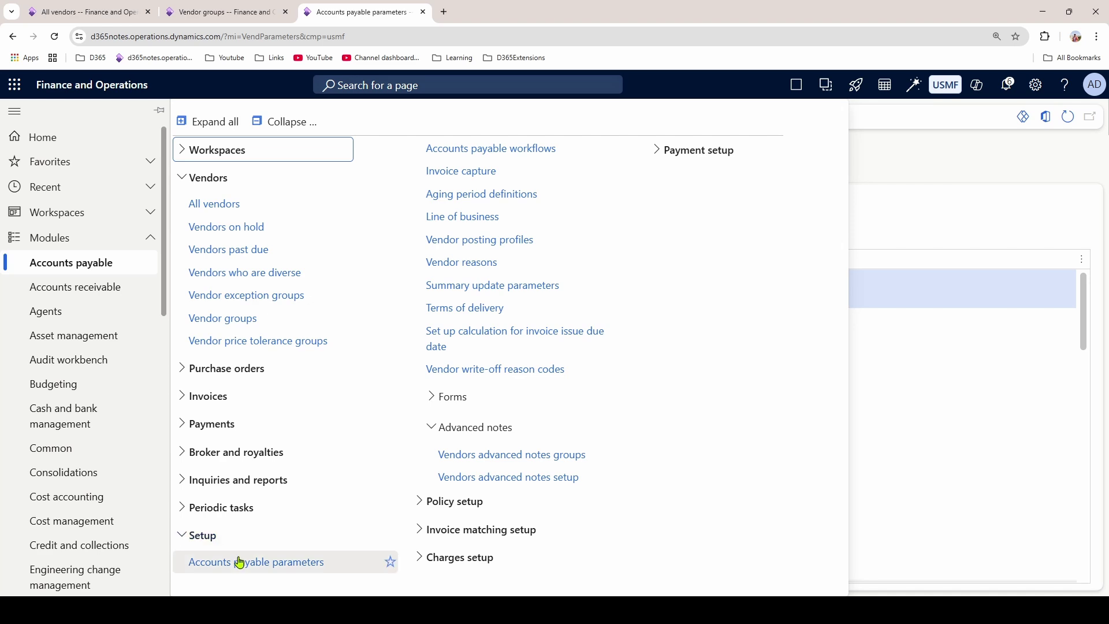
{"action": "left_click", "coordinate": [241, 563]}
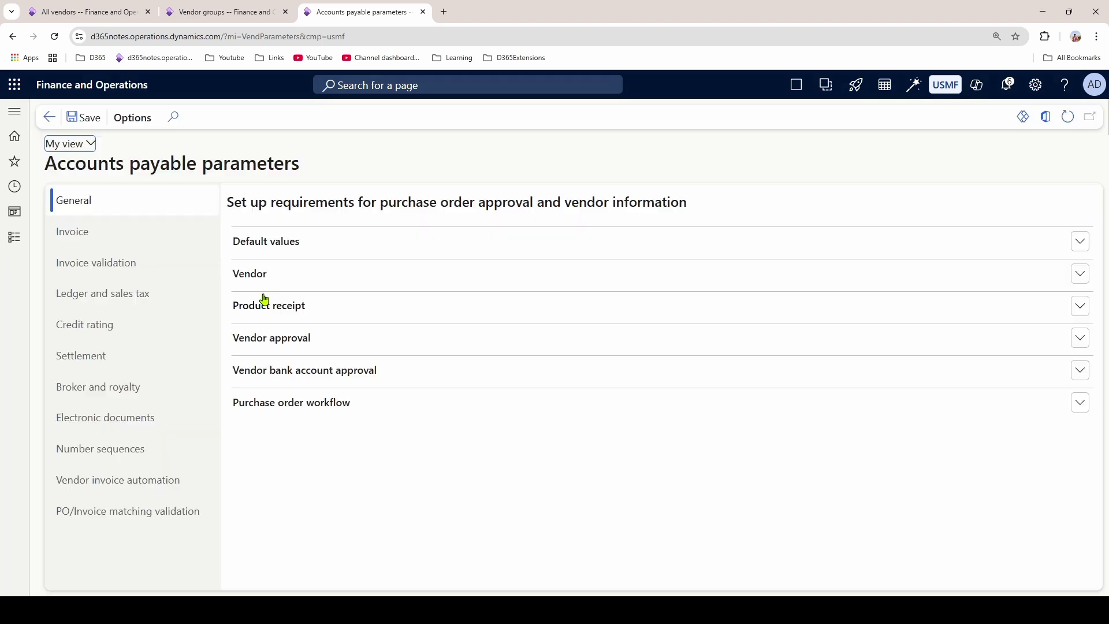
{"action": "left_click", "coordinate": [110, 459]}
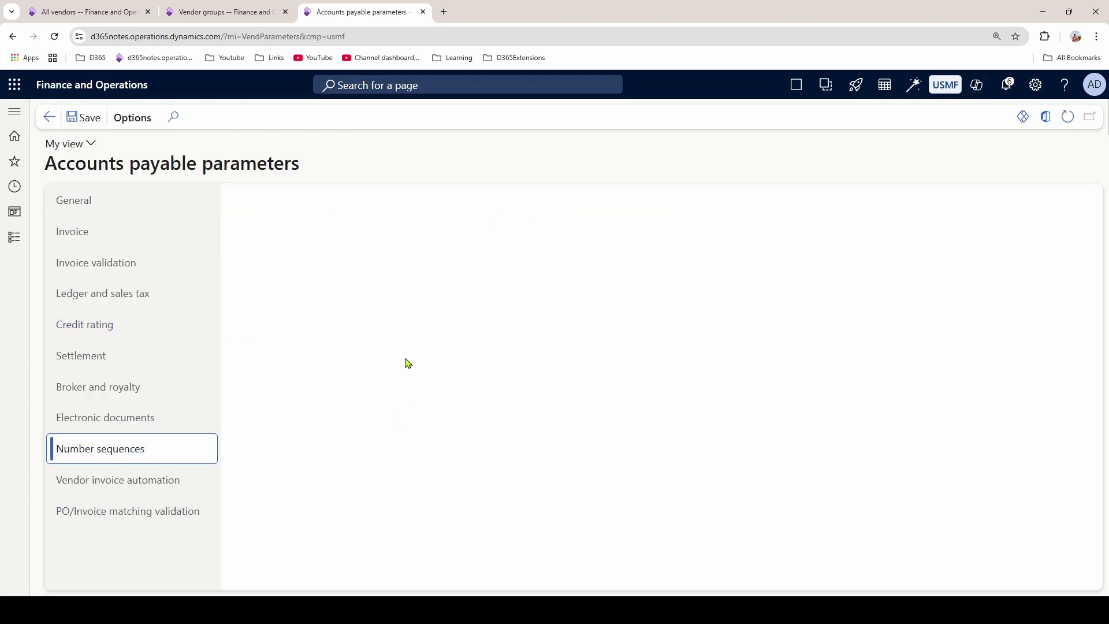
- Open the details of the Vendor account number sequence, set it to Manual, and save while accepting the change
{"action": "right_click", "coordinate": [467, 283]}
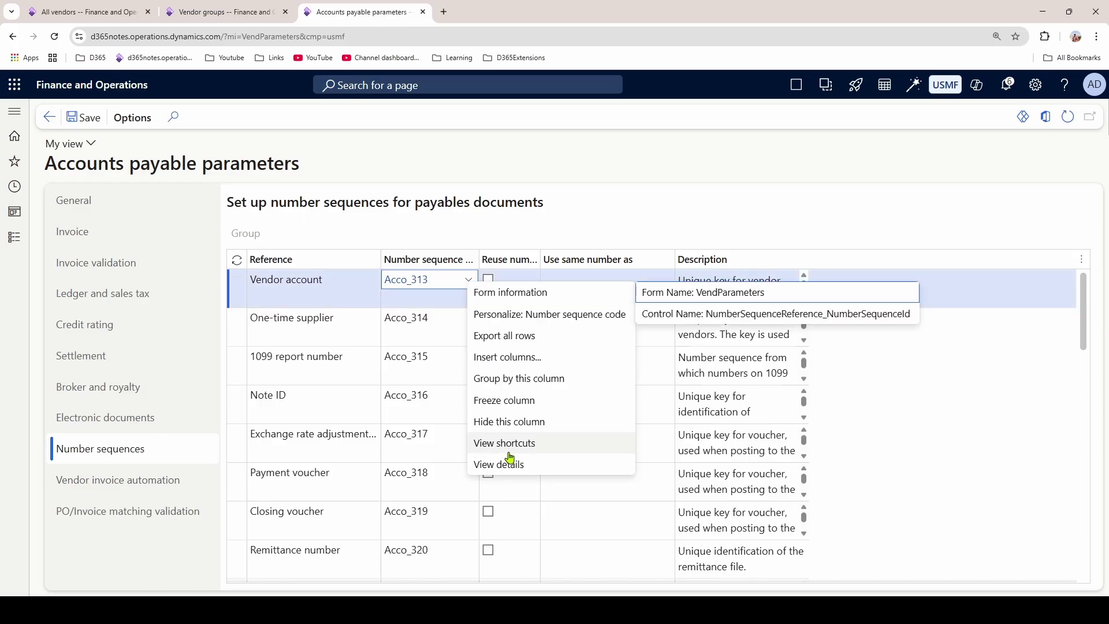
{"action": "left_click", "coordinate": [504, 465]}
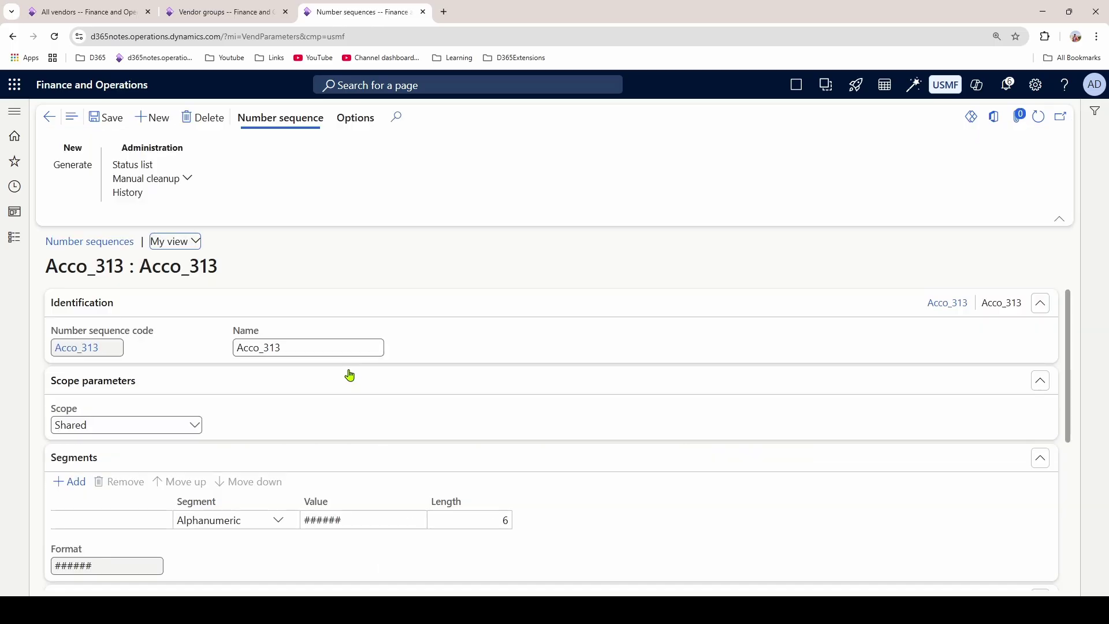
{"action": "scroll", "coordinate": [349, 375], "scroll_direction": "down", "scroll_amount": 5}
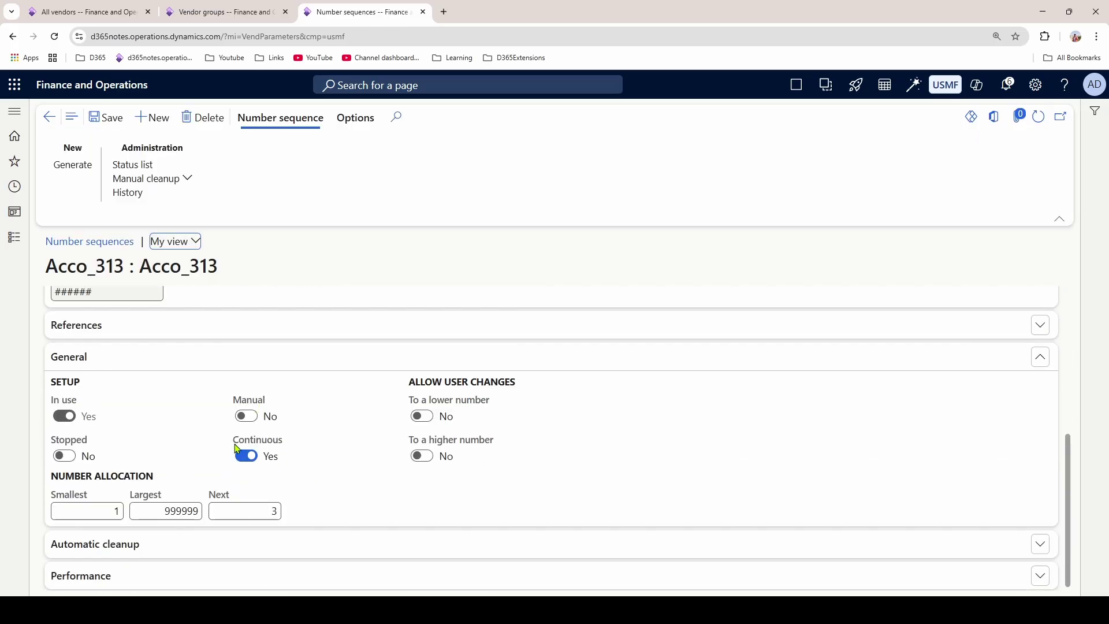
{"action": "left_click", "coordinate": [246, 416]}
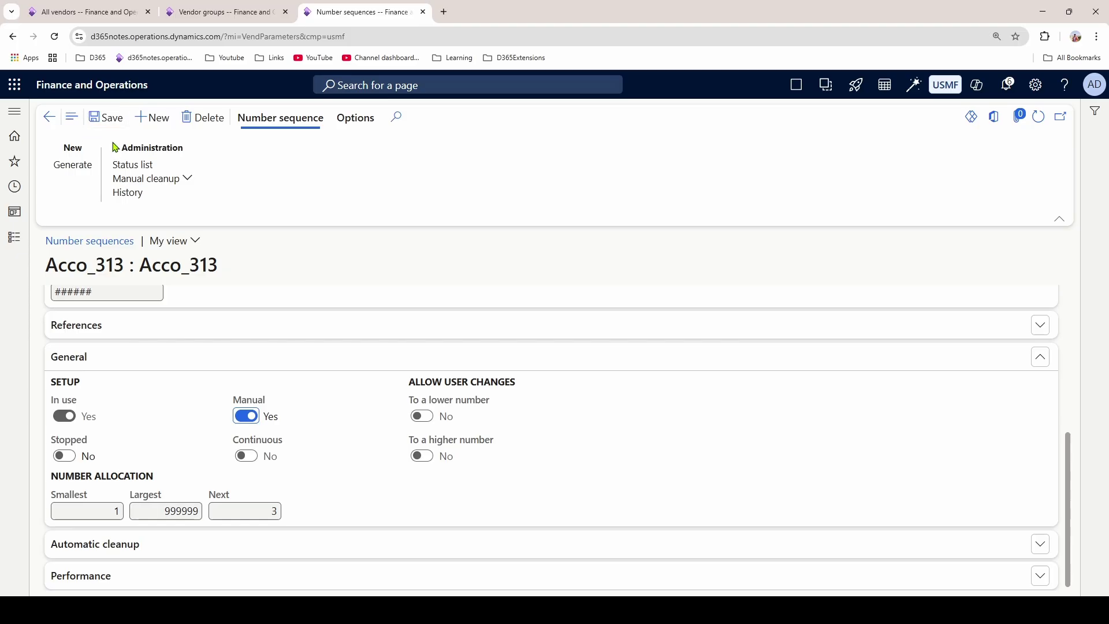
{"action": "left_click", "coordinate": [107, 119]}
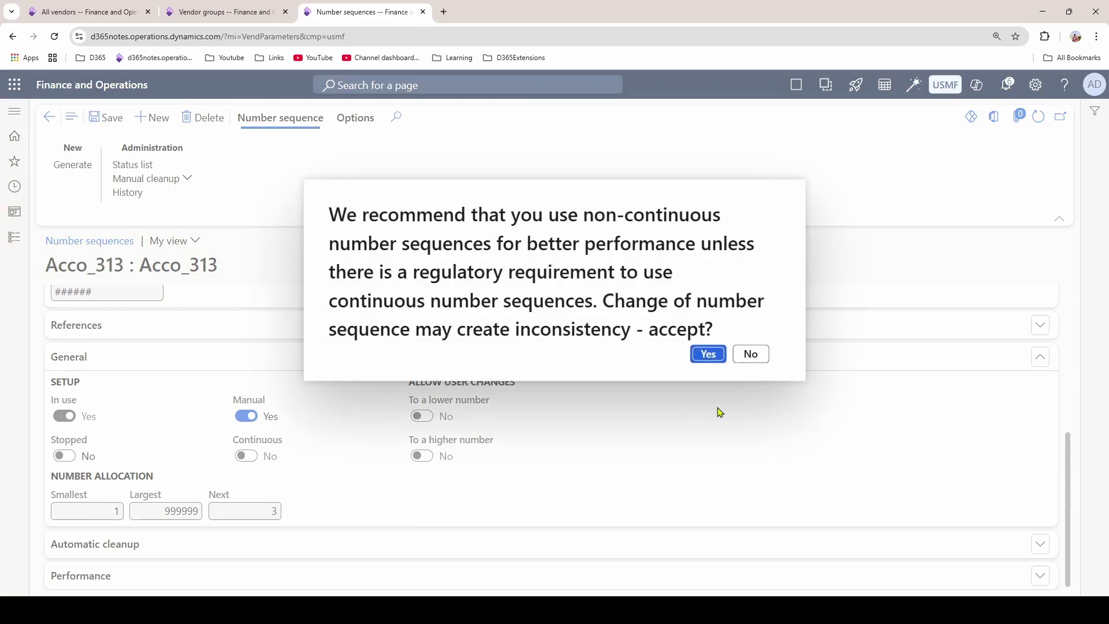
{"action": "left_click", "coordinate": [708, 354]}
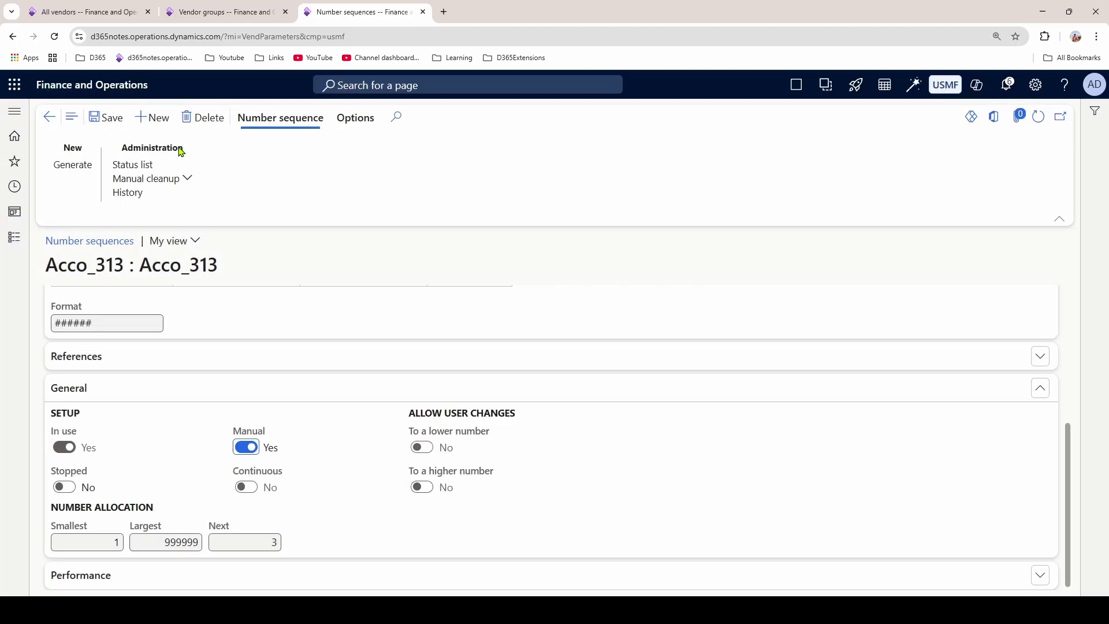
- Close the number sequence details, start another new vendor record and enter its vendor account number manually
{"action": "left_click", "coordinate": [113, 12]}
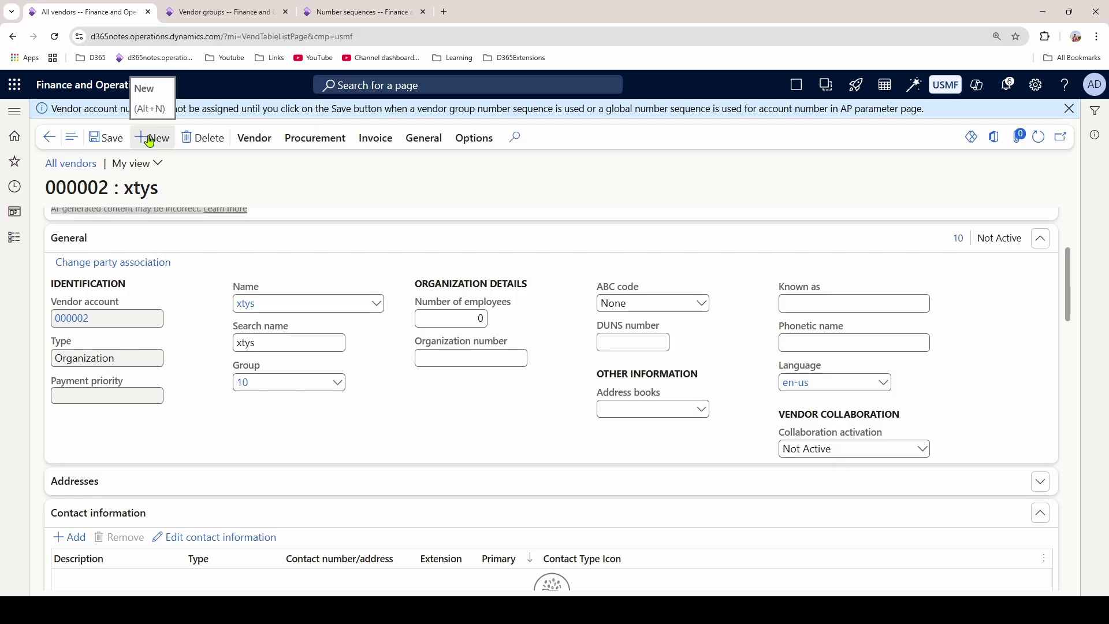
{"action": "left_click", "coordinate": [364, 11]}
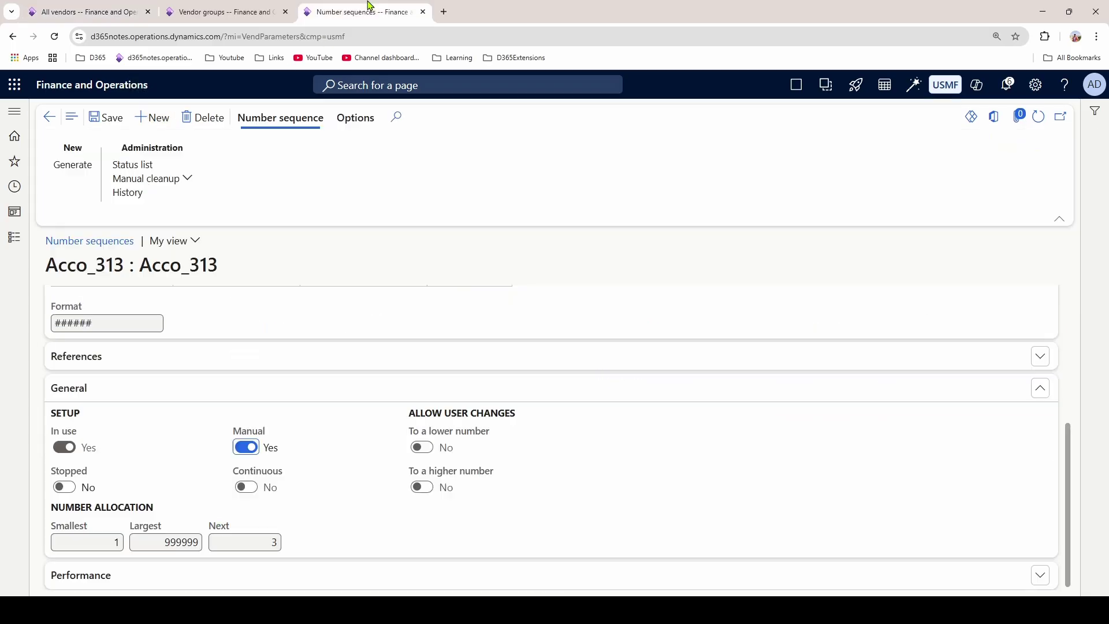
{"action": "left_click", "coordinate": [45, 118]}
{"action": "left_click", "coordinate": [86, 12]}
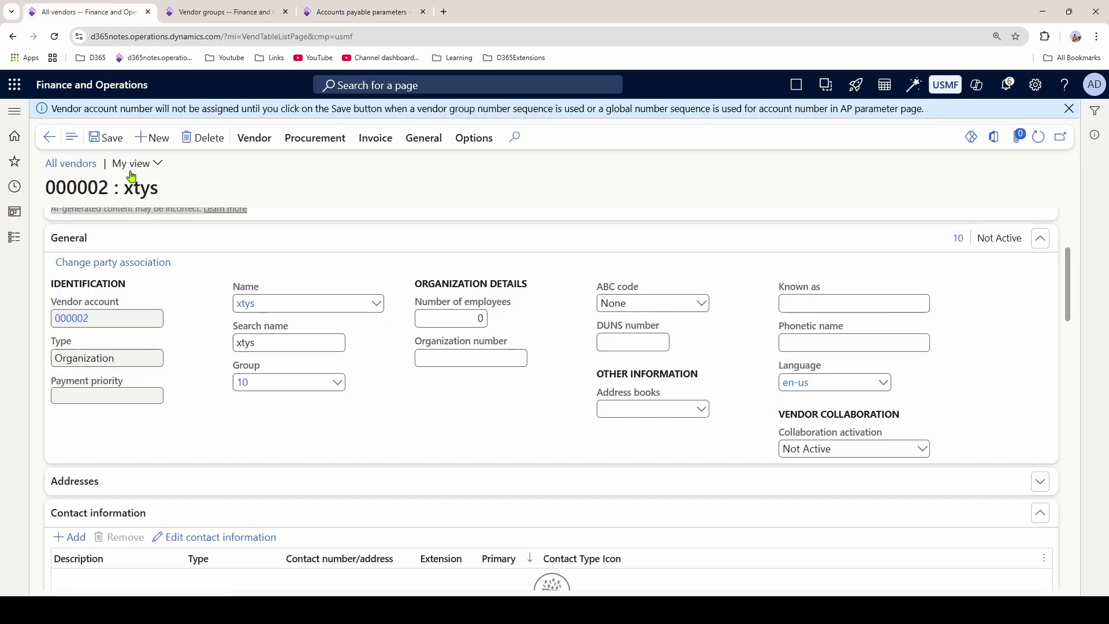
{"action": "left_click", "coordinate": [152, 137]}
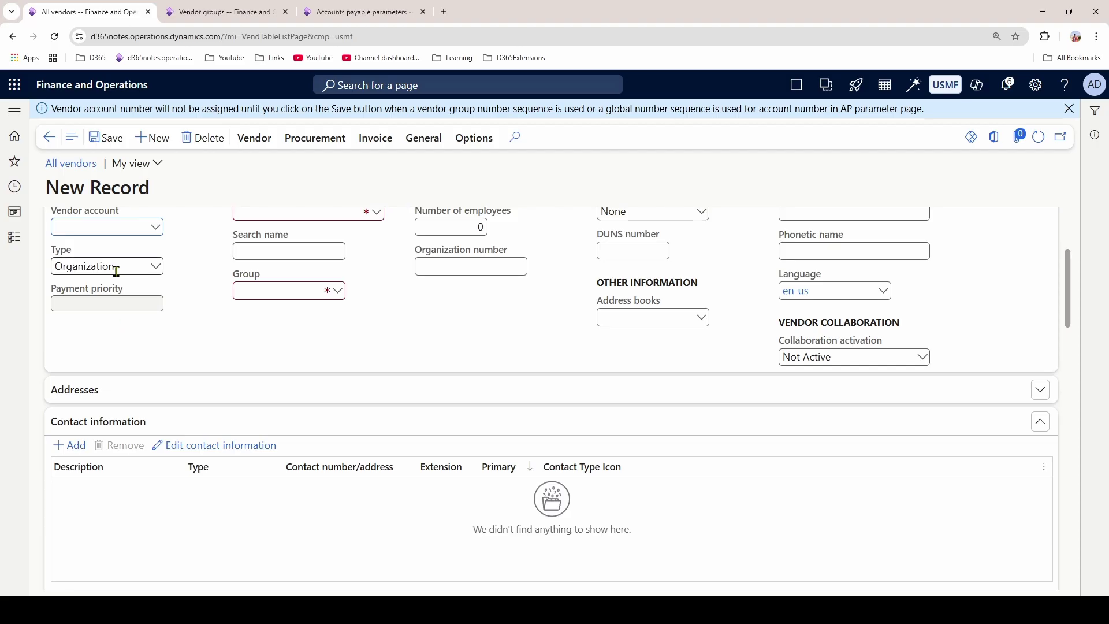
{"action": "scroll", "coordinate": [116, 271], "scroll_direction": "up", "scroll_amount": 2}
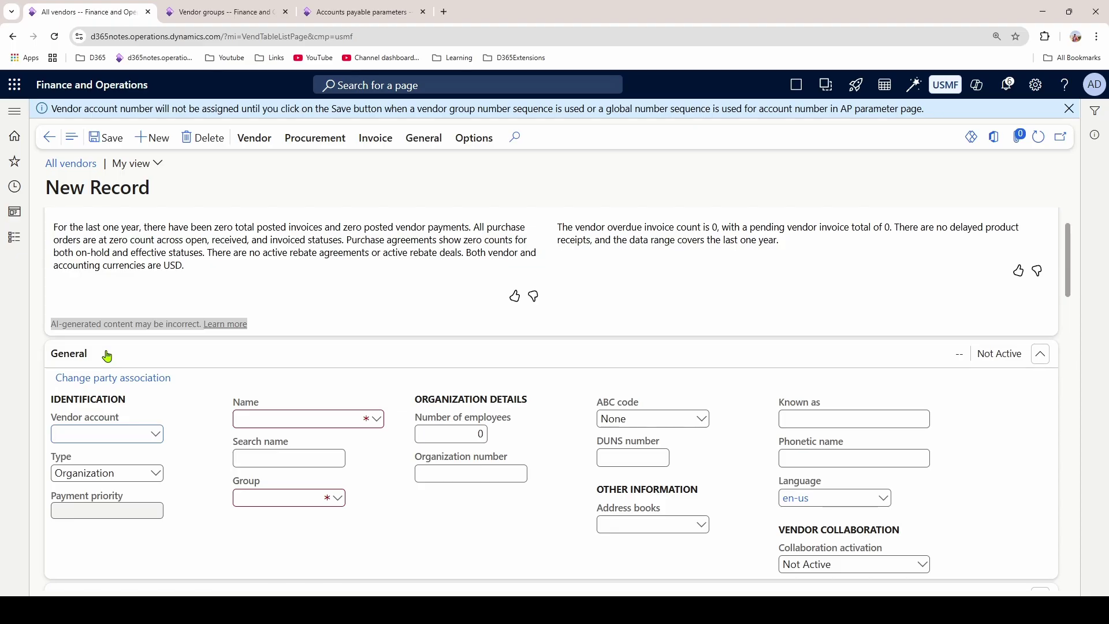
{"action": "type", "text": "100"}
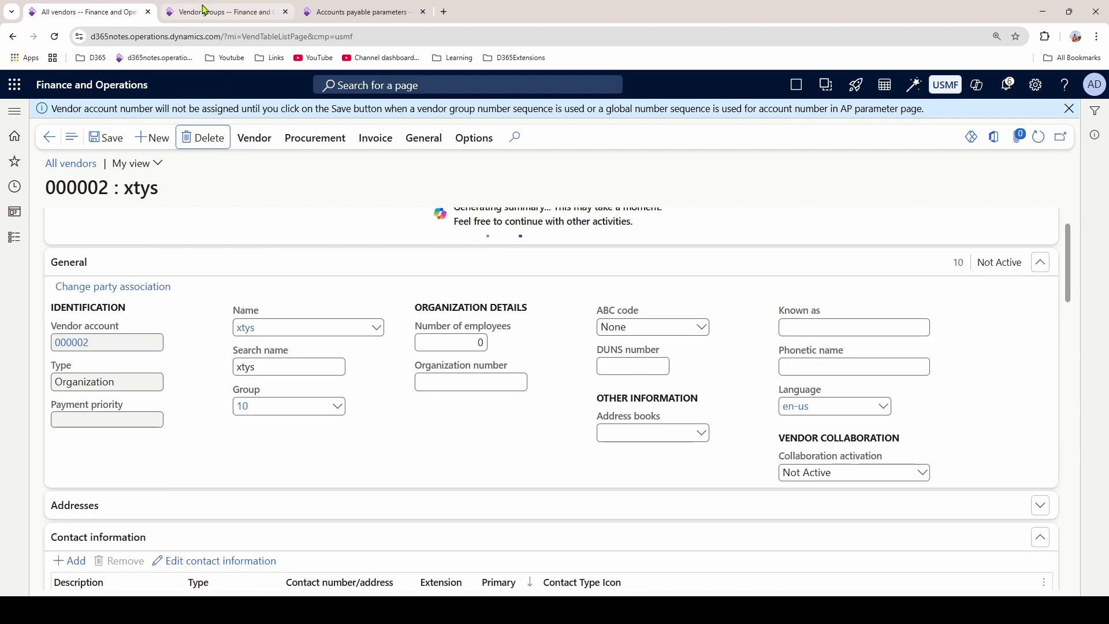
- Reopen the Vendor account number sequence details, turn Manual off and Continuous on, and save while accepting the change
{"action": "left_click", "coordinate": [344, 7]}
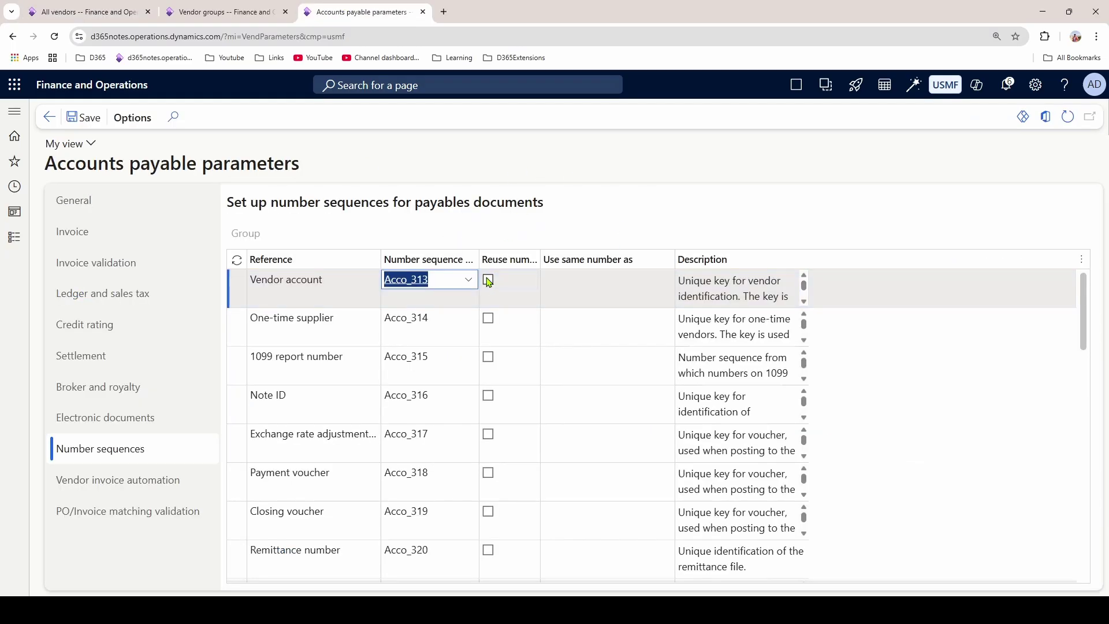
{"action": "right_click", "coordinate": [468, 283]}
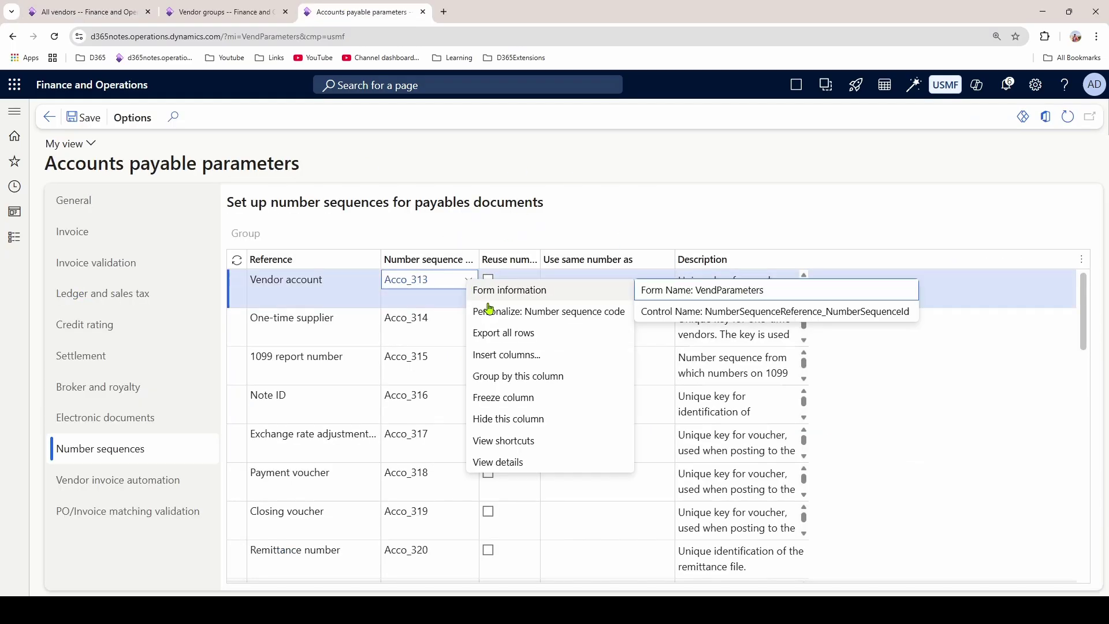
{"action": "left_click", "coordinate": [523, 466]}
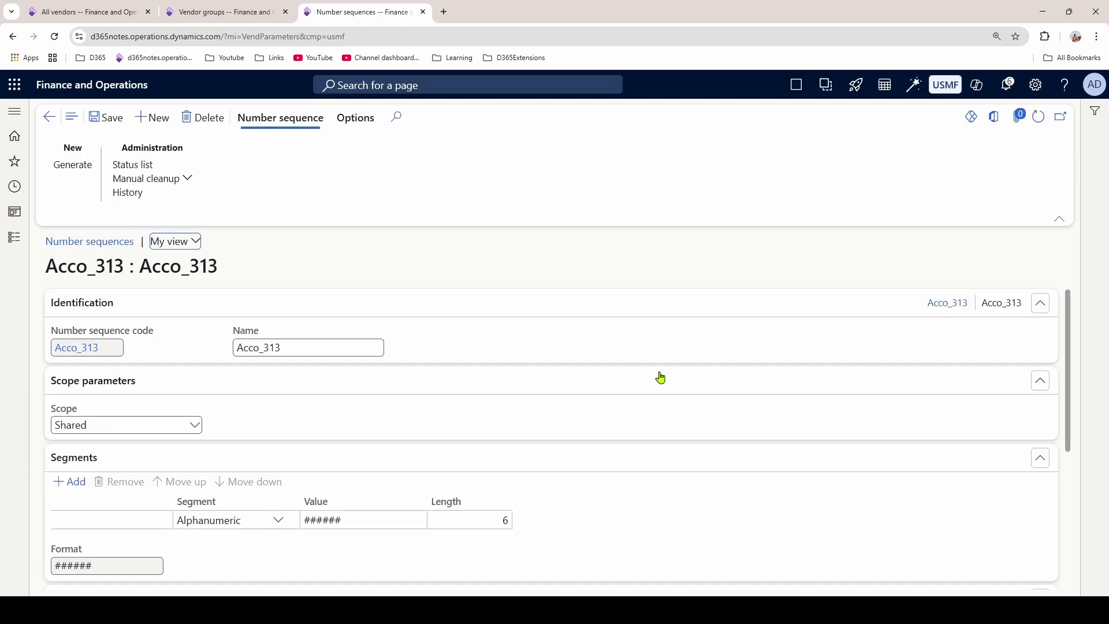
{"action": "scroll", "coordinate": [260, 405], "scroll_direction": "down", "scroll_amount": 3}
{"action": "scroll", "coordinate": [260, 402], "scroll_direction": "down", "scroll_amount": 1}
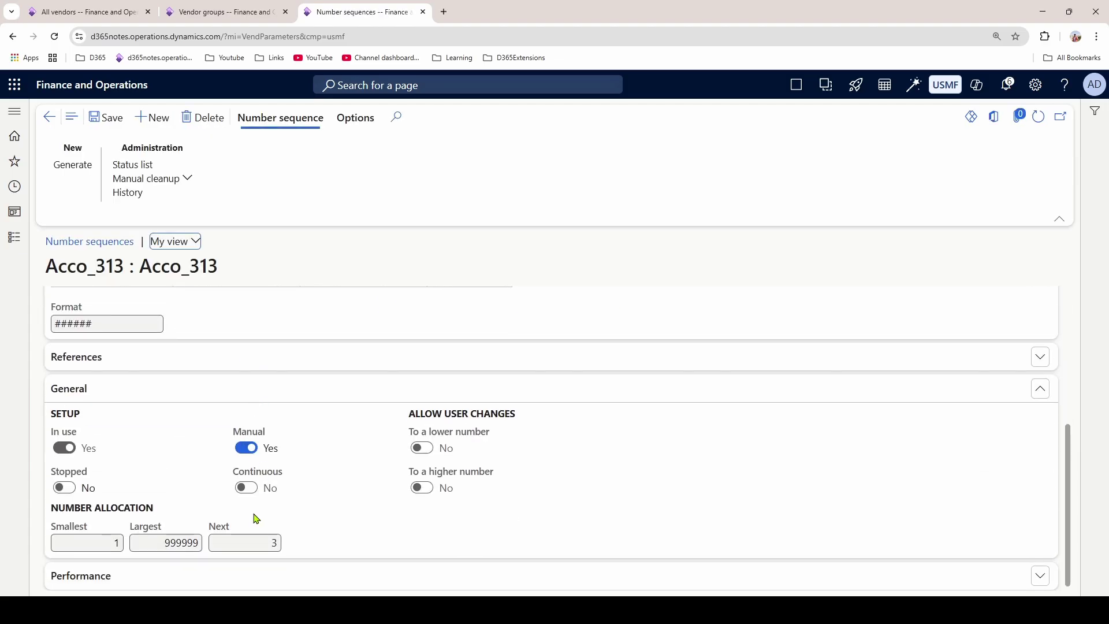
{"action": "left_click", "coordinate": [249, 486]}
{"action": "left_click", "coordinate": [247, 446]}
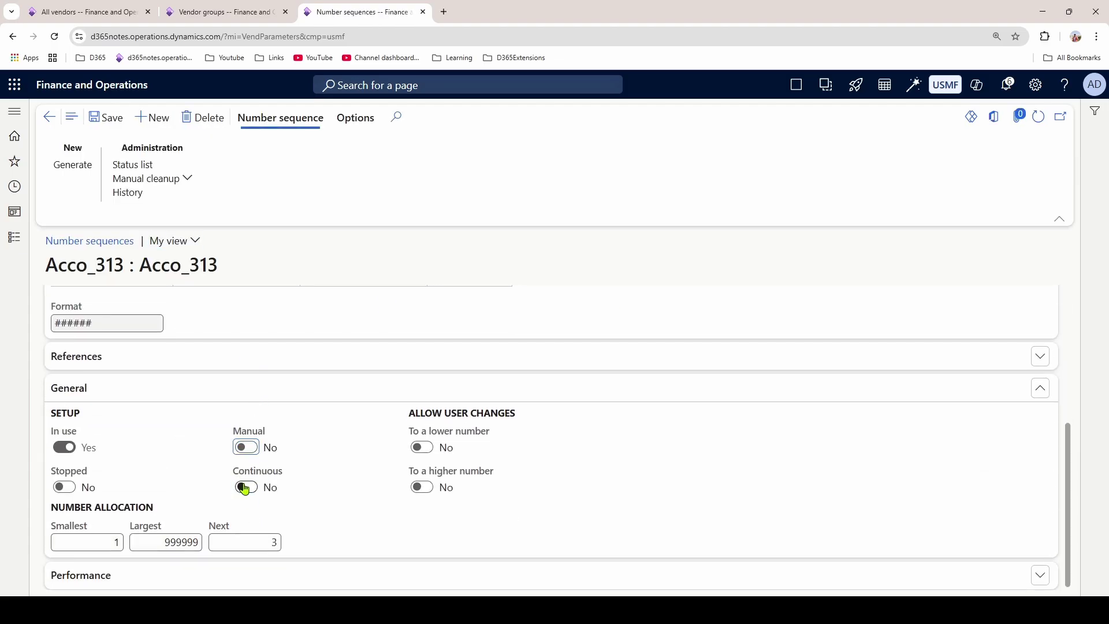
{"action": "left_click", "coordinate": [247, 486]}
{"action": "left_click", "coordinate": [107, 118]}
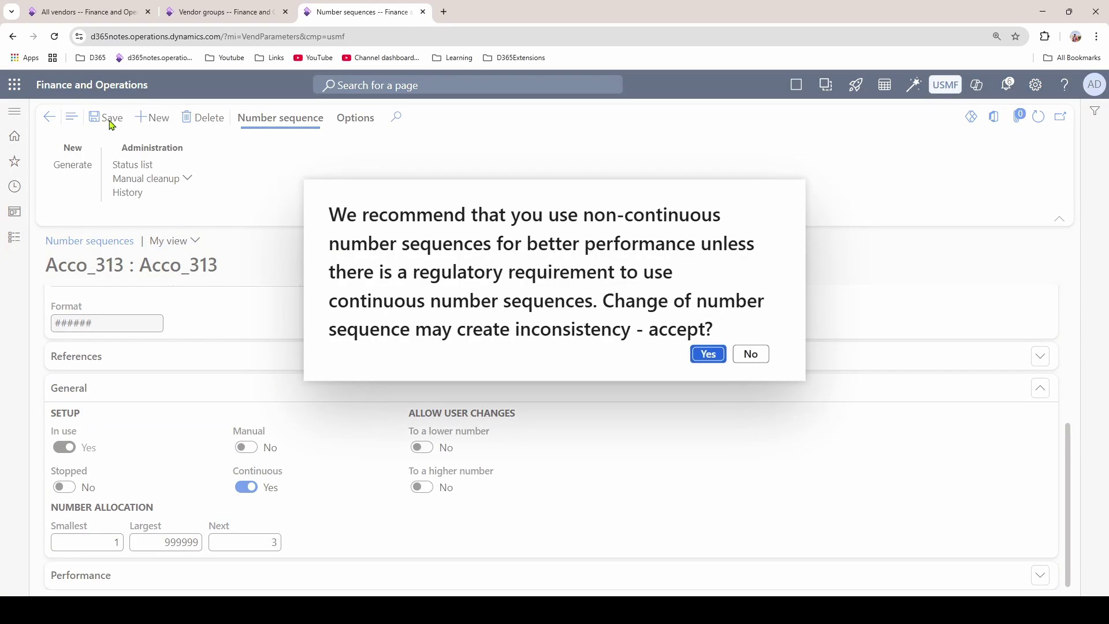
{"action": "left_click", "coordinate": [708, 355]}
- Review the scope options available for the number sequence, leaving it on Shared
{"action": "scroll", "coordinate": [495, 495], "scroll_direction": "up", "scroll_amount": 5}
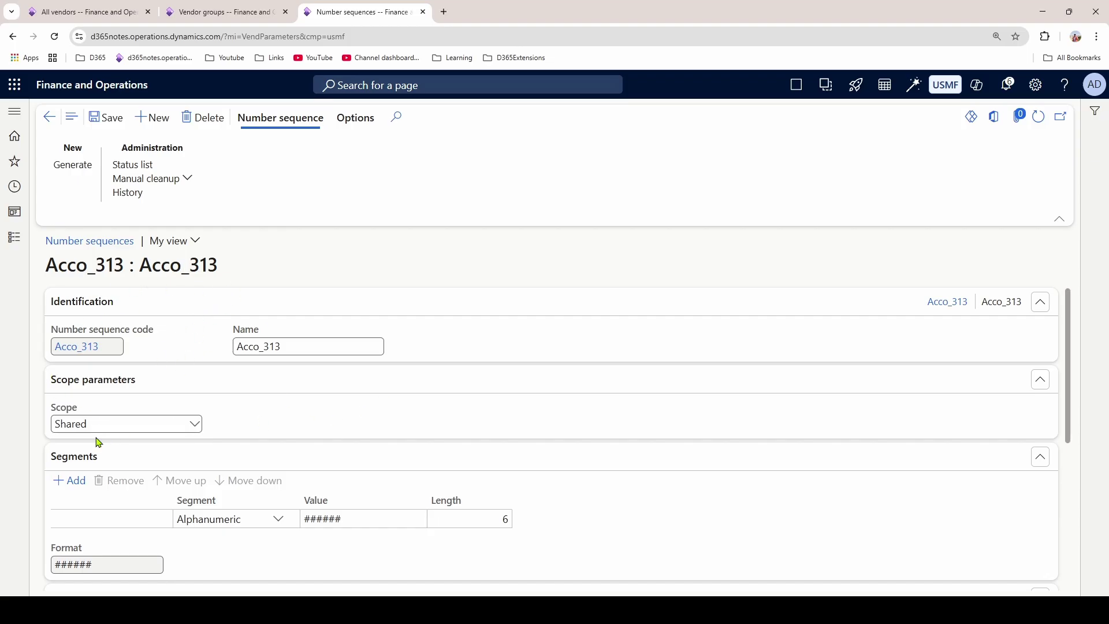
{"action": "left_click", "coordinate": [197, 423]}
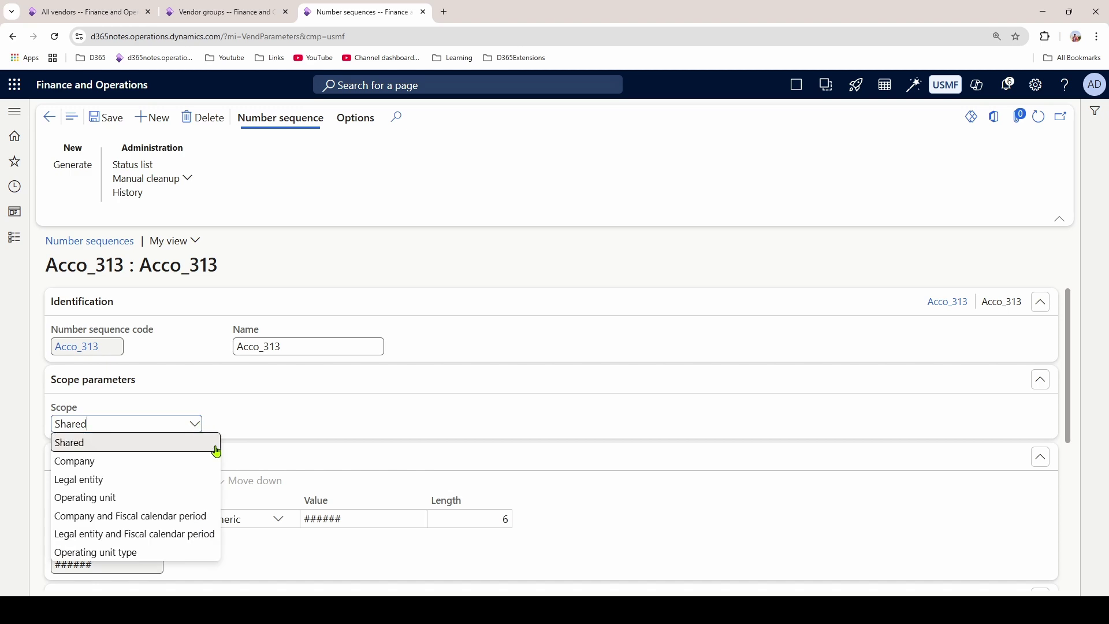
{"action": "left_click", "coordinate": [281, 429]}
- Add a Constant segment with the value V- before the alphanumeric segment of the number sequence
{"action": "scroll", "coordinate": [307, 494], "scroll_direction": "down", "scroll_amount": 2}
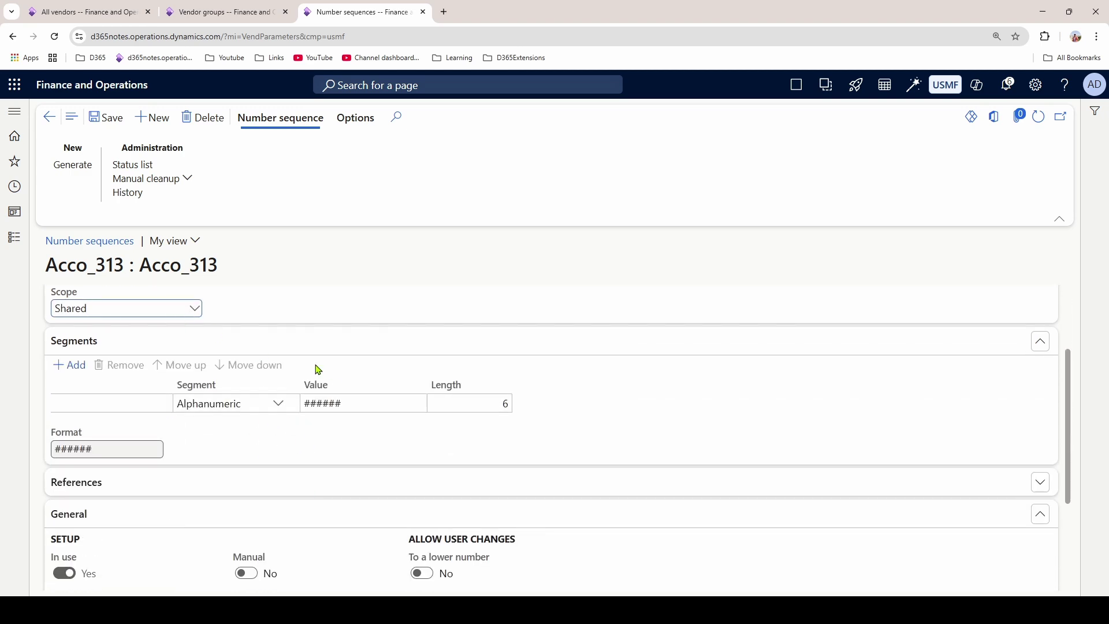
{"action": "left_click", "coordinate": [310, 403]}
{"action": "left_click", "coordinate": [71, 365]}
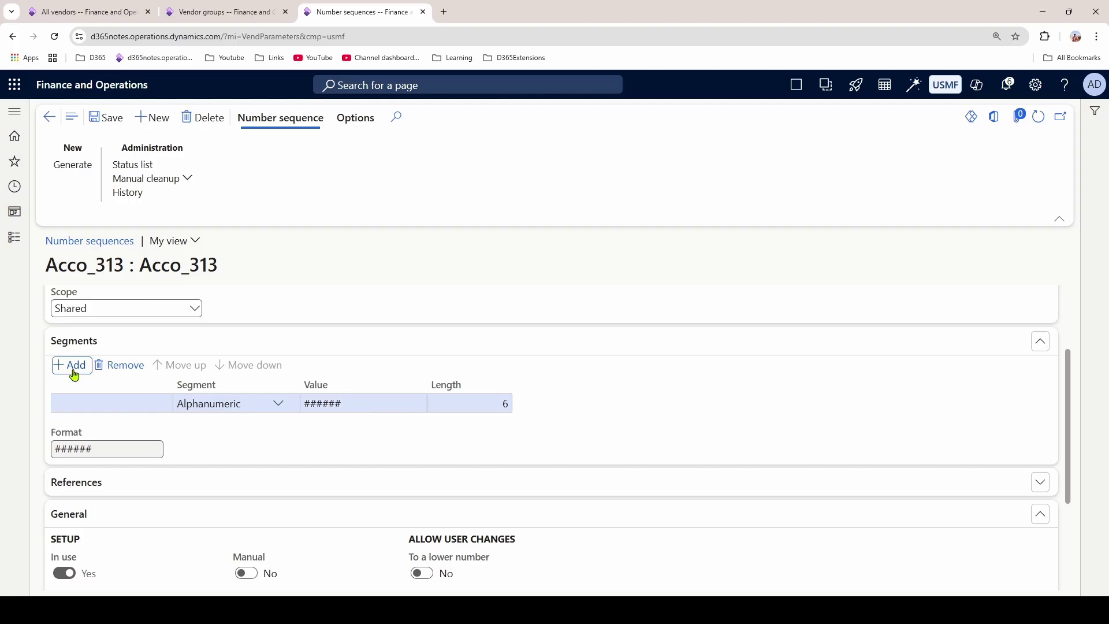
{"action": "left_click", "coordinate": [280, 406]}
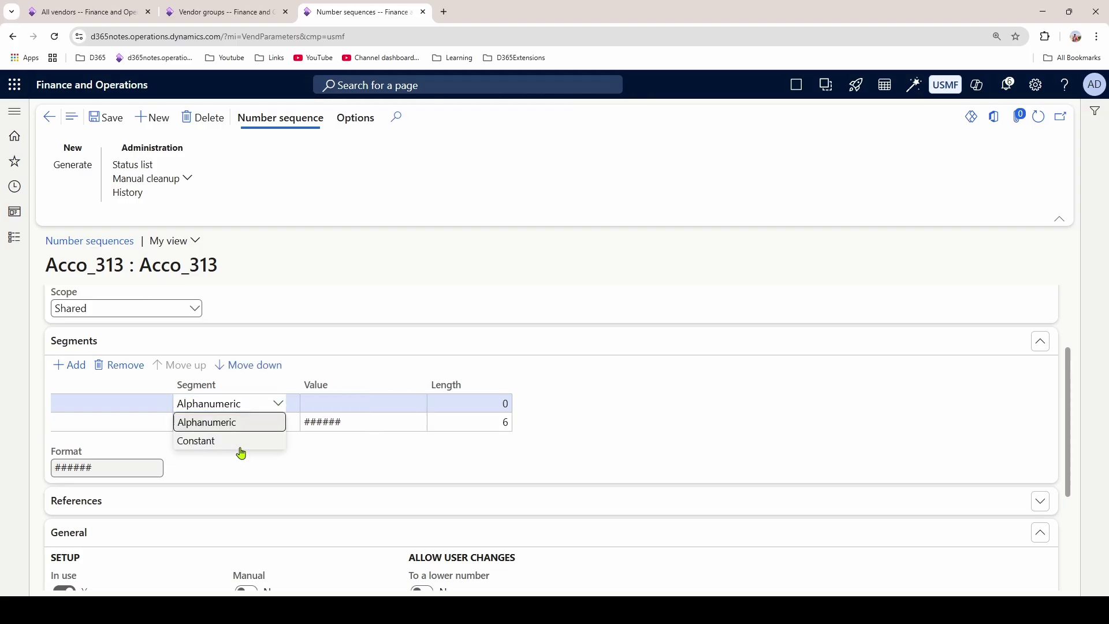
{"action": "left_click", "coordinate": [258, 442]}
{"action": "left_click", "coordinate": [307, 403]}
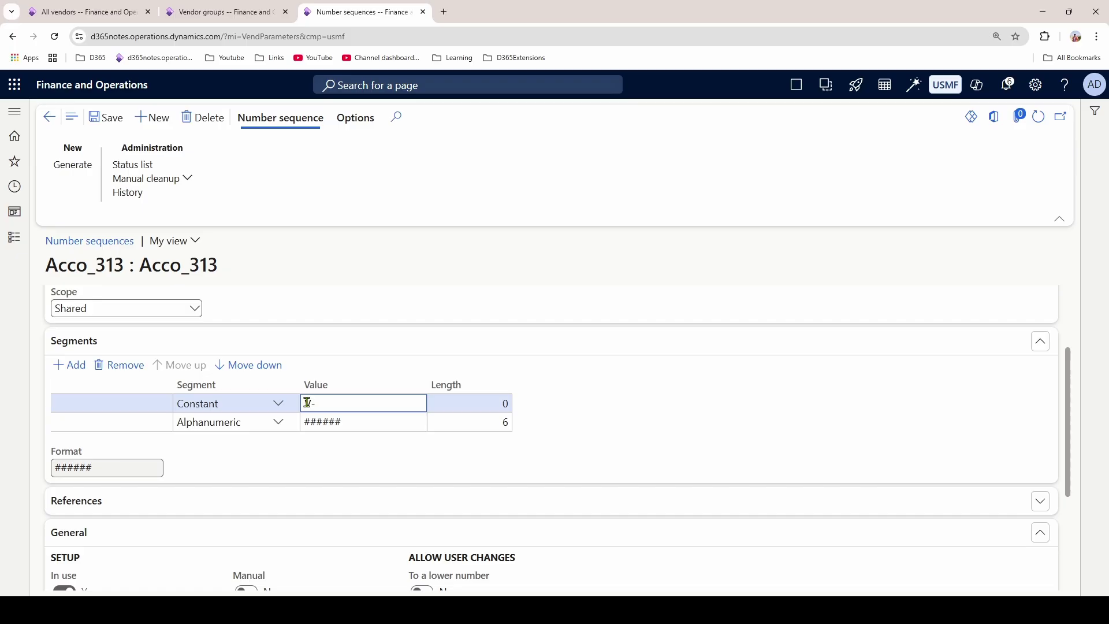
{"action": "left_click", "coordinate": [330, 450]}
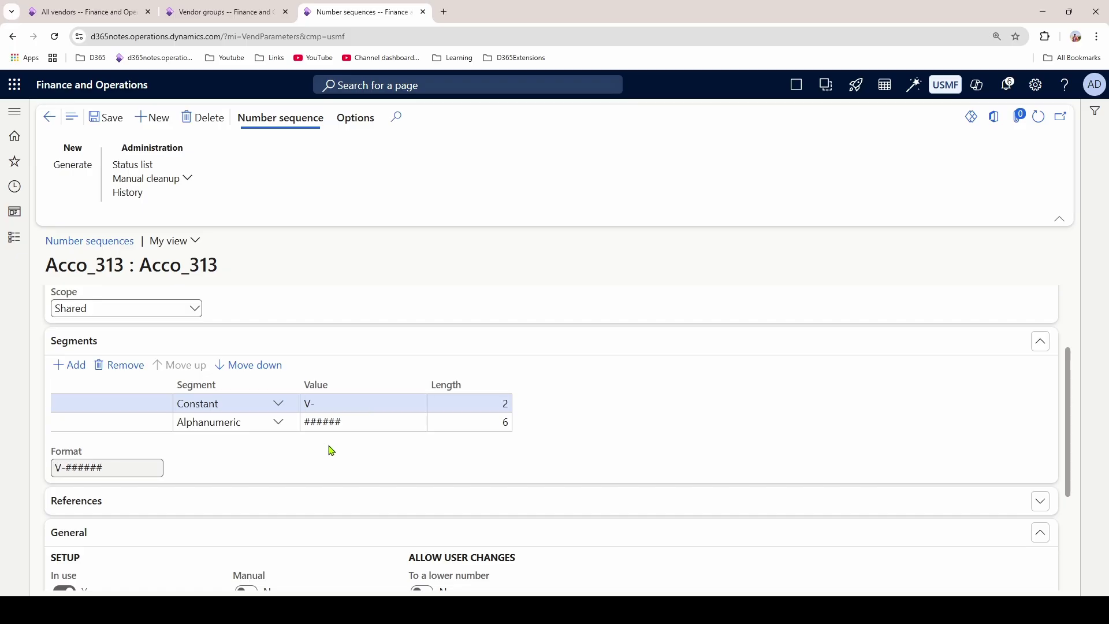
- Save the vendor account number sequence with its V- segment and accept the change
{"action": "left_click", "coordinate": [105, 118]}
{"action": "left_click", "coordinate": [705, 351]}
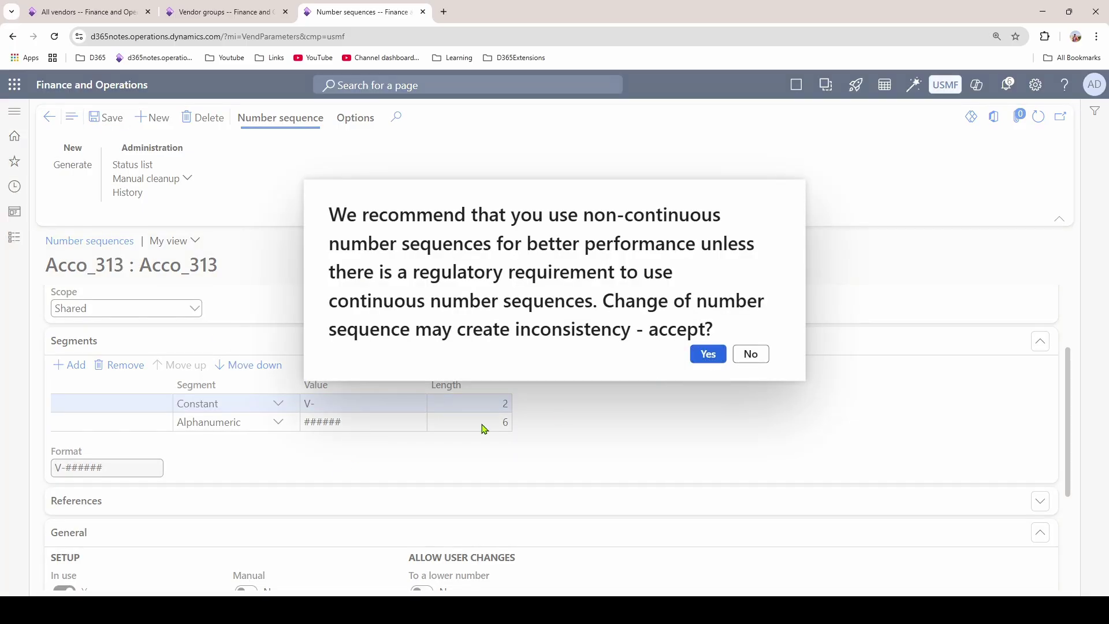
{"action": "left_click", "coordinate": [387, 428]}
{"action": "scroll", "coordinate": [385, 426], "scroll_direction": "down", "scroll_amount": 2}
{"action": "scroll", "coordinate": [386, 433], "scroll_direction": "up", "scroll_amount": 4}
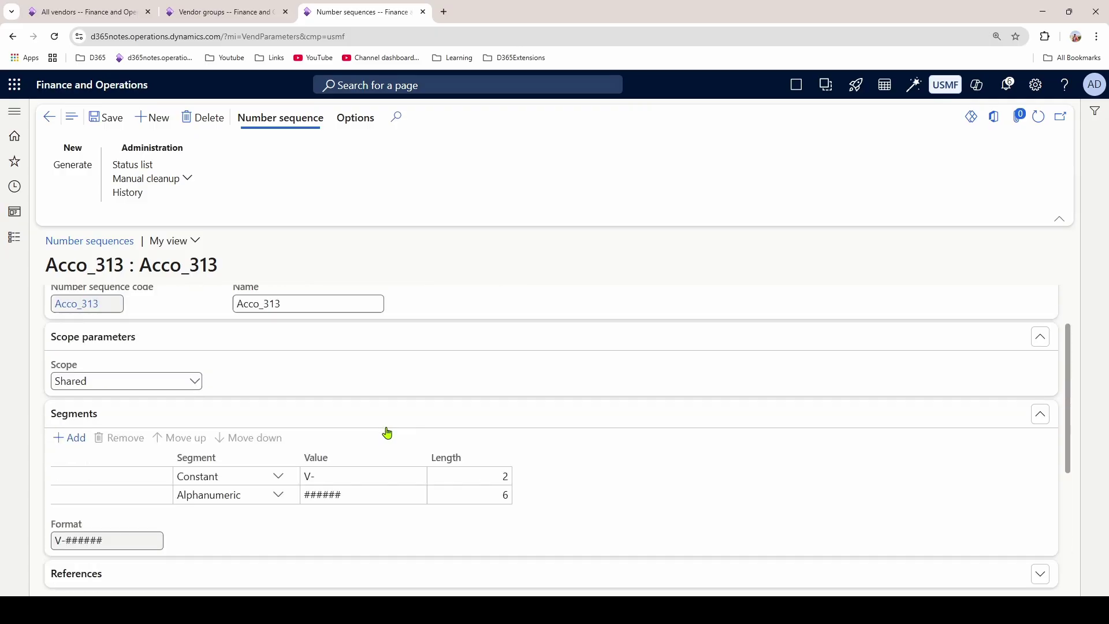
{"action": "scroll", "coordinate": [315, 449], "scroll_direction": "down", "scroll_amount": 1}
- Check the vendor groups list and the existing vendor's account number, and return to the number sequence details
{"action": "left_click", "coordinate": [225, 12]}
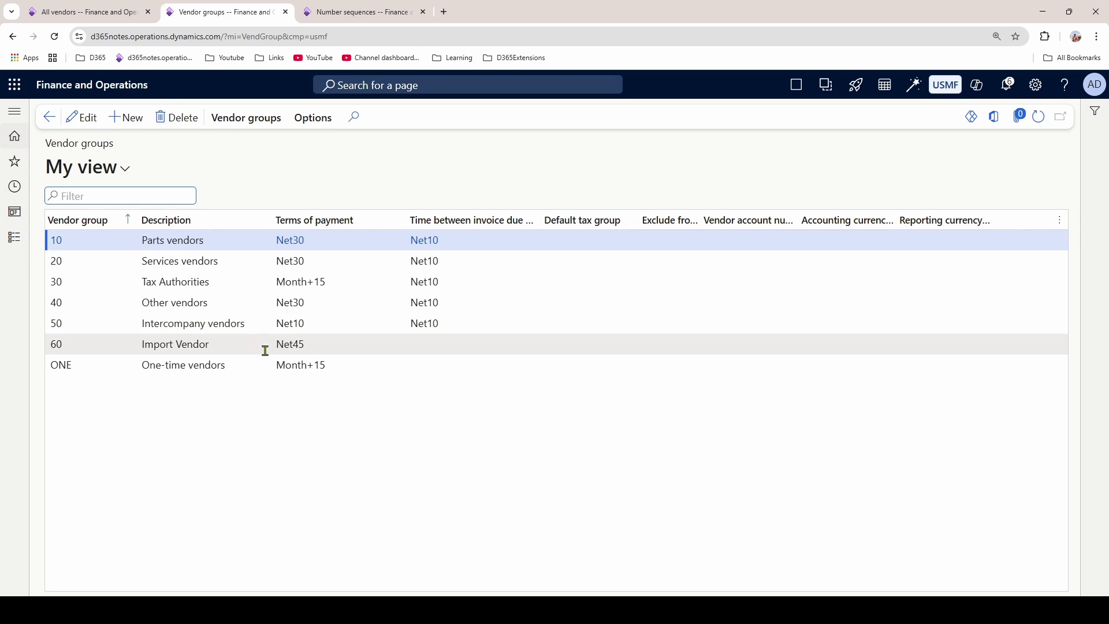
{"action": "left_click", "coordinate": [60, 6]}
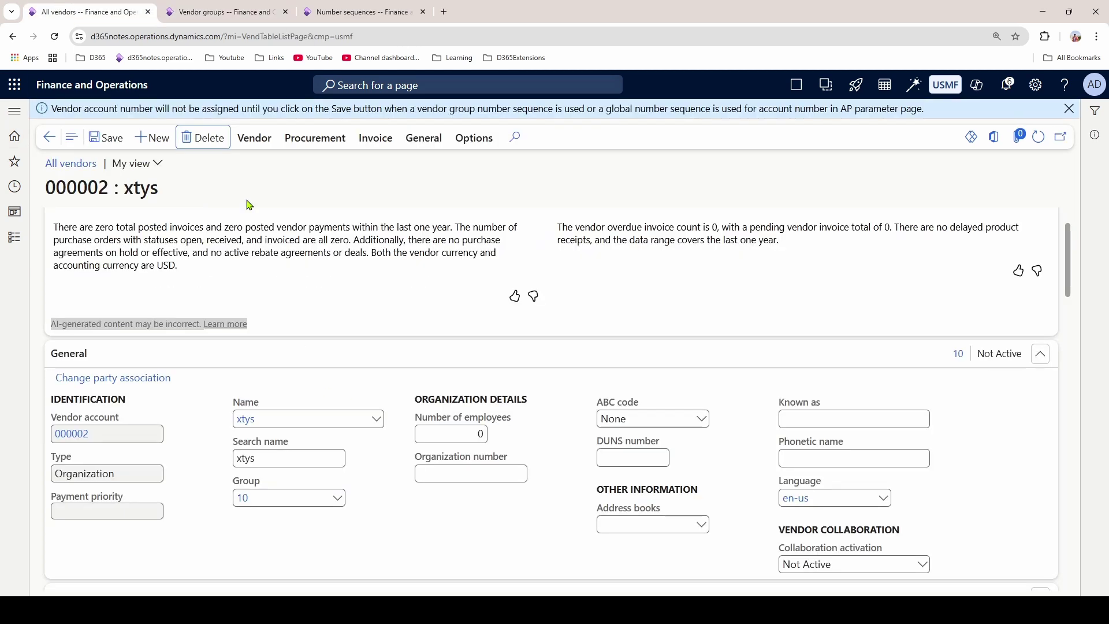
{"action": "scroll", "coordinate": [338, 450], "scroll_direction": "down", "scroll_amount": 3}
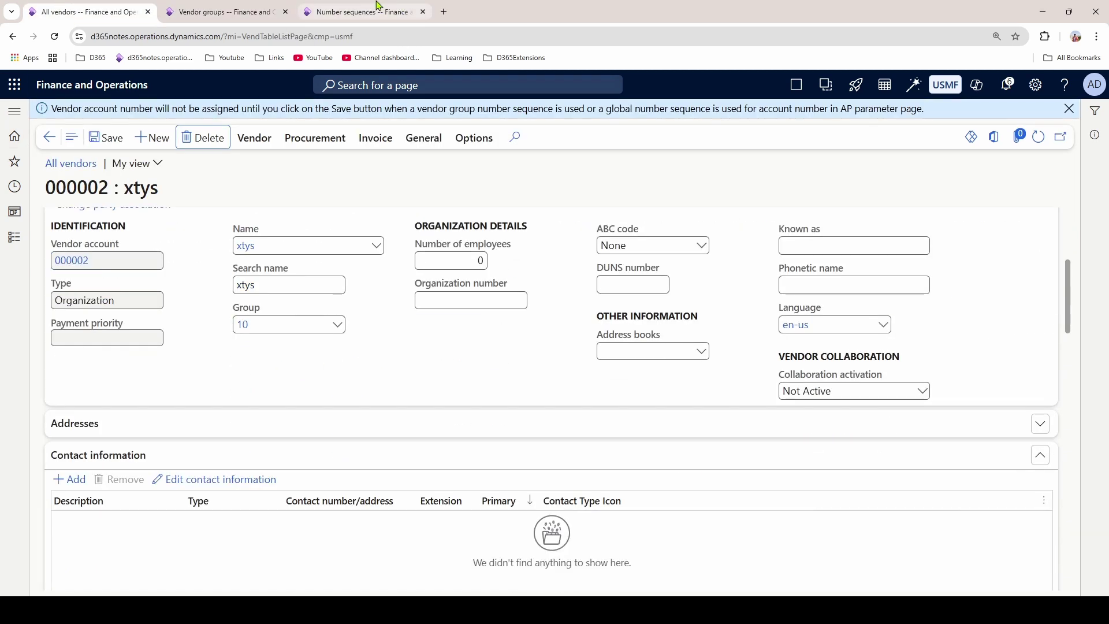
{"action": "left_click", "coordinate": [364, 12]}
{"action": "scroll", "coordinate": [283, 454], "scroll_direction": "up", "scroll_amount": 1}
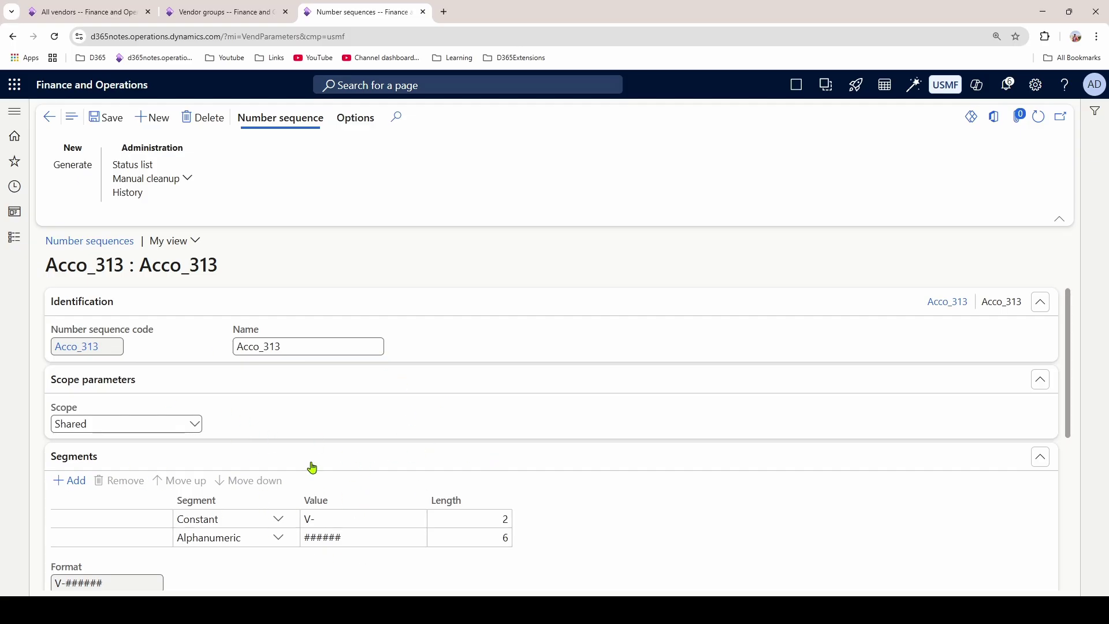
- Save and close the number sequence details, and open the Vendor groups page of Accounts payable
{"action": "left_click", "coordinate": [106, 120]}
{"action": "left_click", "coordinate": [49, 117]}
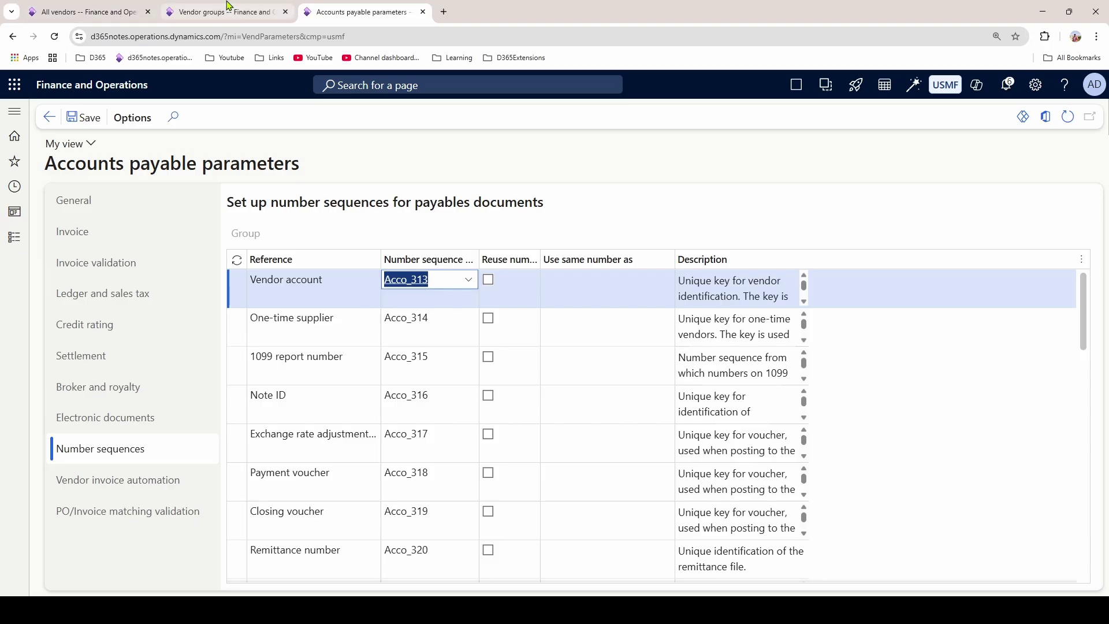
{"action": "left_click", "coordinate": [225, 11]}
{"action": "left_click", "coordinate": [15, 237]}
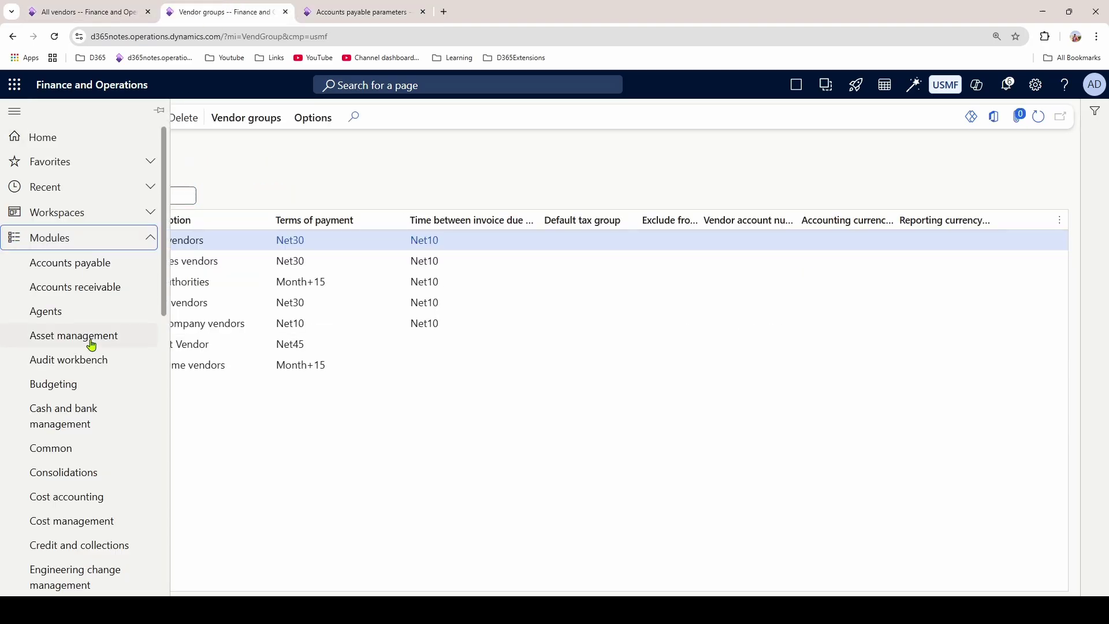
{"action": "left_click", "coordinate": [107, 267]}
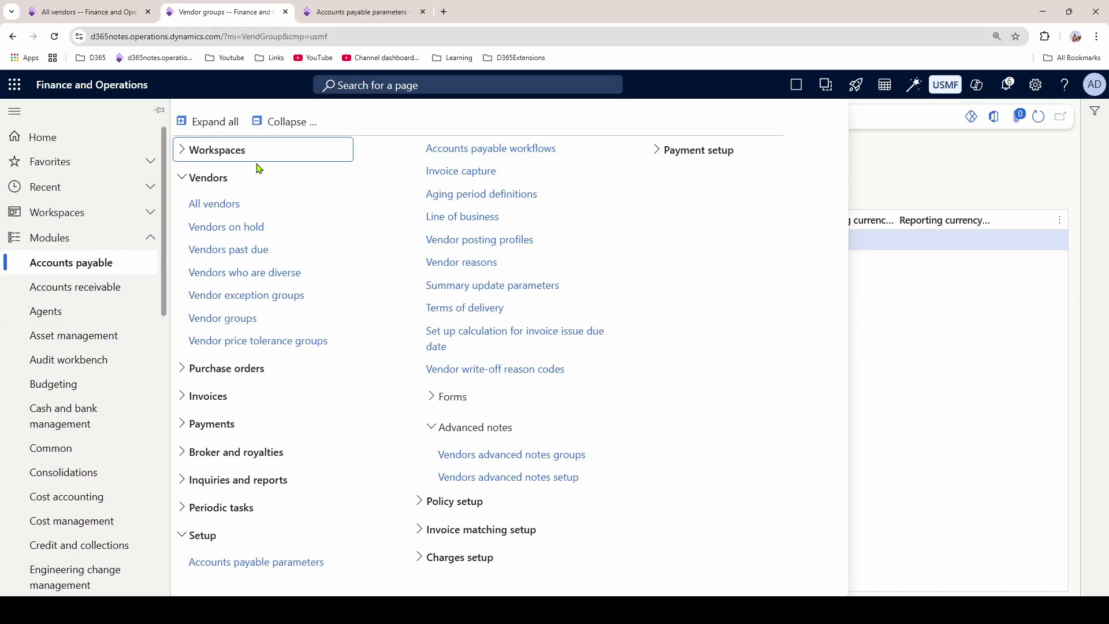
{"action": "left_click", "coordinate": [240, 319]}
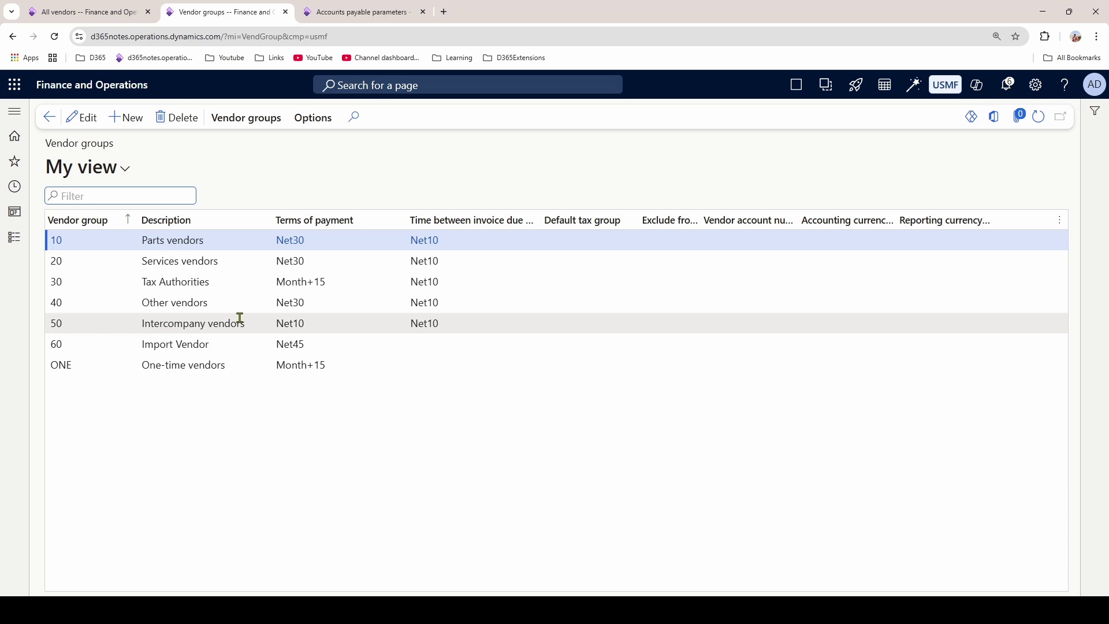
- Put the vendor groups in edit mode, widen the Vendor account number sequence column, and compare it with the Accounts payable parameters
{"action": "left_click", "coordinate": [80, 120]}
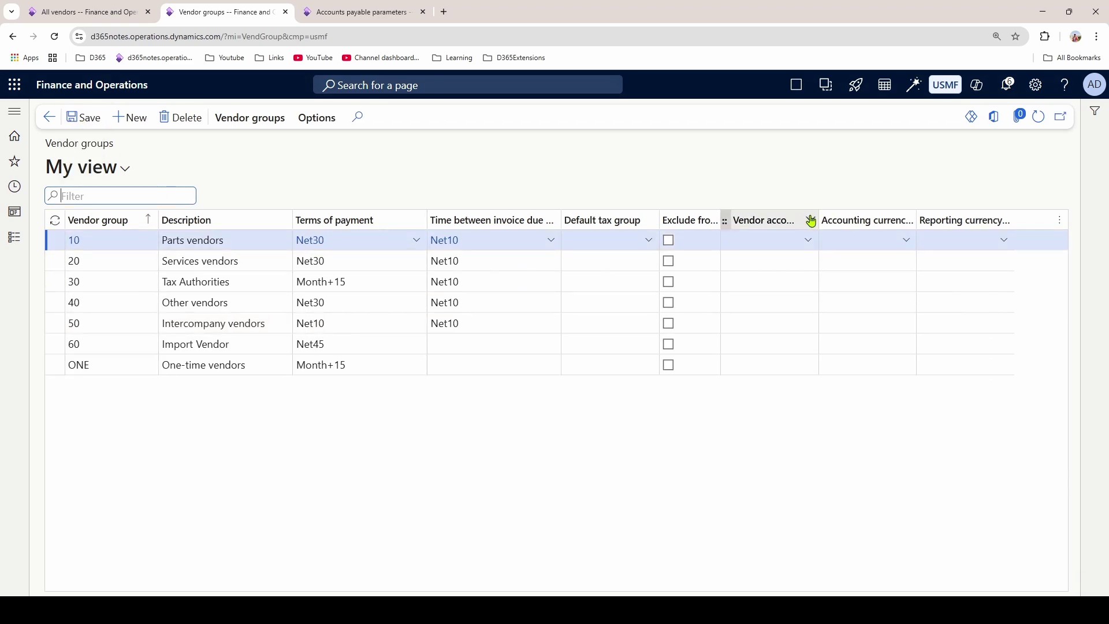
{"action": "left_click_drag", "start_coordinate": [822, 219], "coordinate": [903, 221]}
{"action": "left_click", "coordinate": [96, 10]}
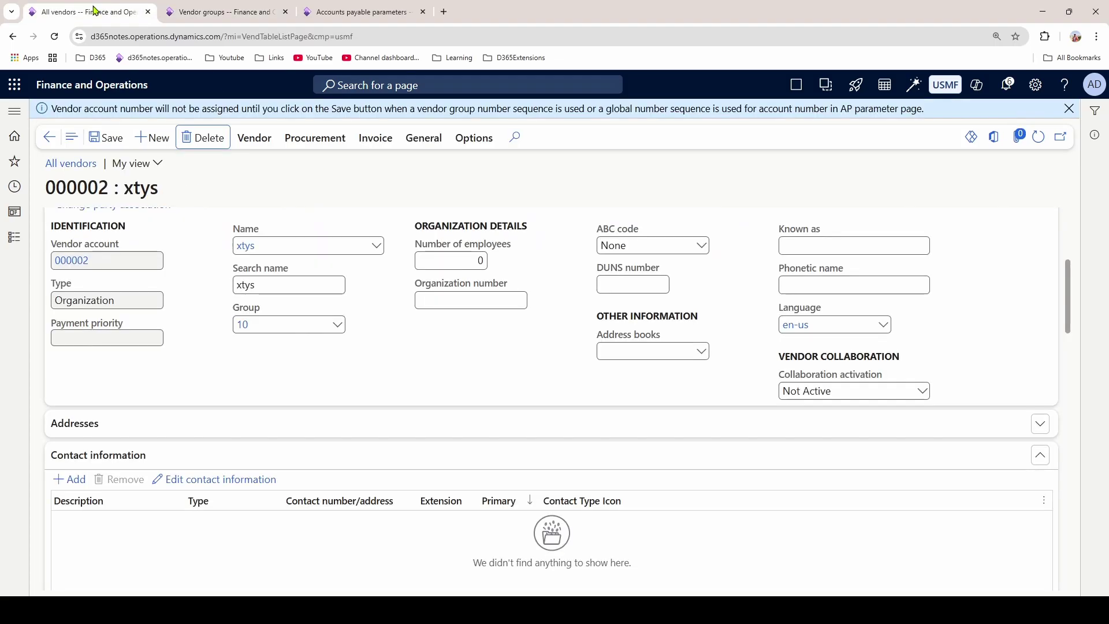
{"action": "left_click", "coordinate": [346, 12]}
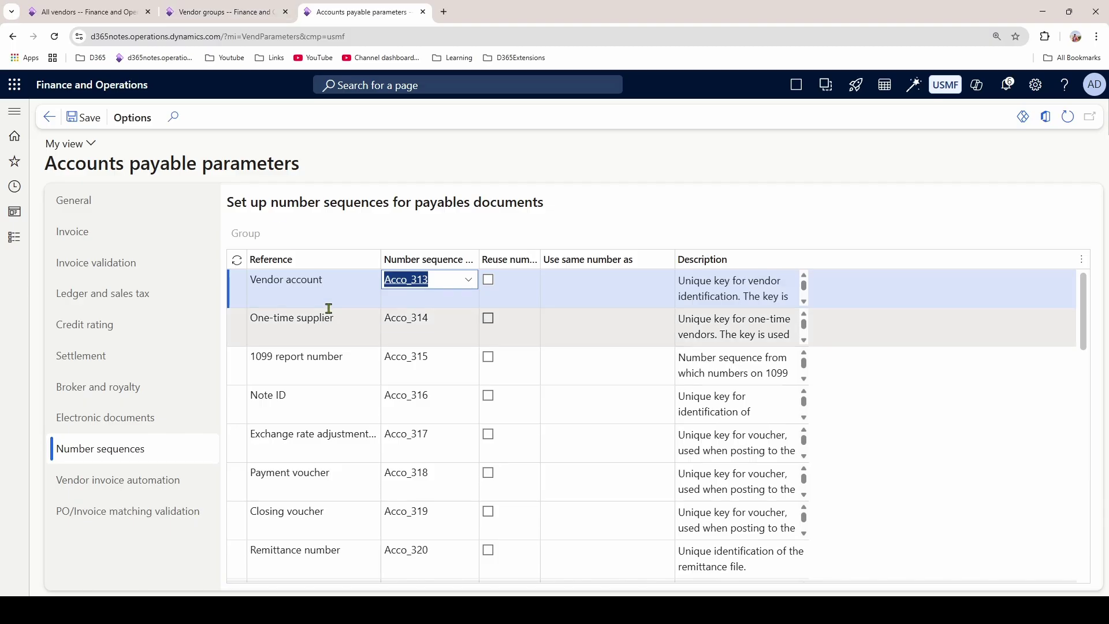
{"action": "left_click", "coordinate": [185, 8]}
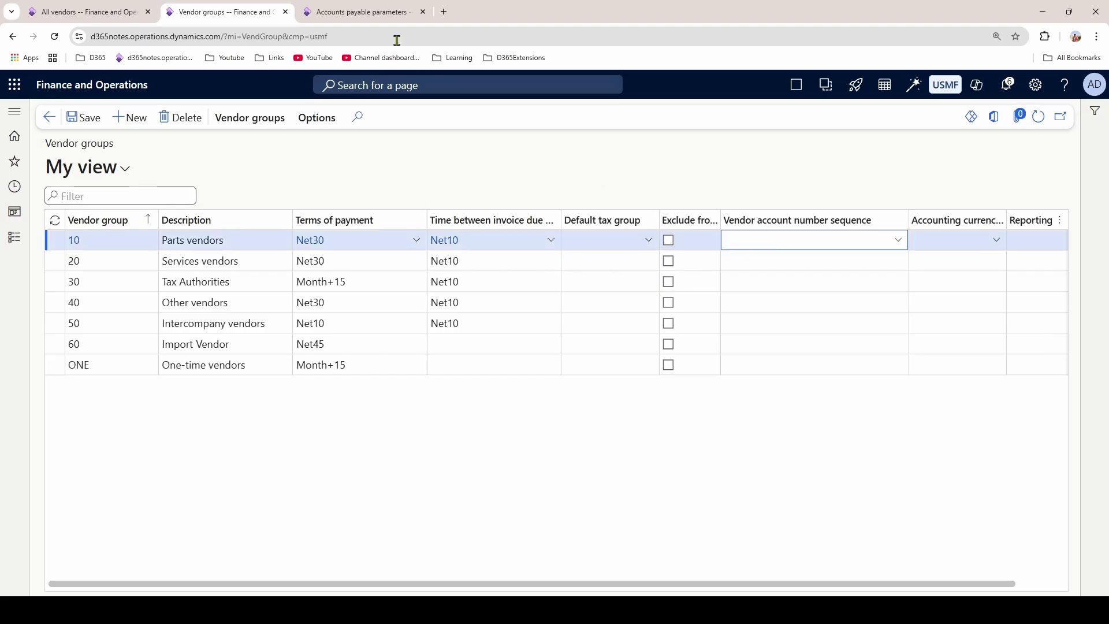
- In Accounts payable parameters, replace the Vendor account number sequence with Acco_314 and save
{"action": "left_click", "coordinate": [380, 6]}
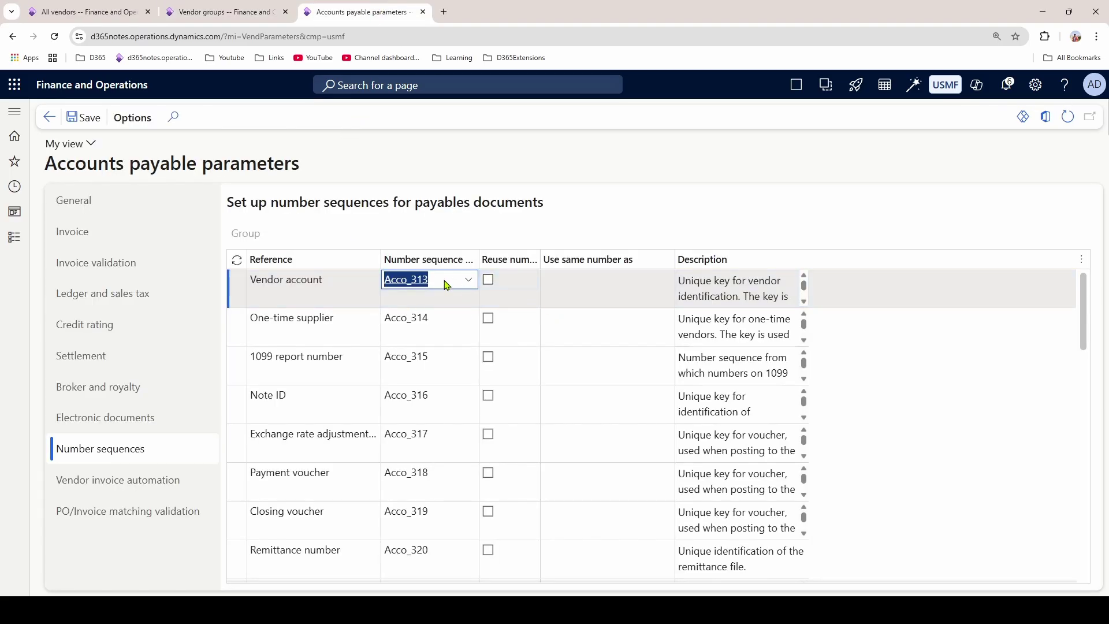
{"action": "key", "text": "BackSpace"}
{"action": "left_click", "coordinate": [441, 320]}
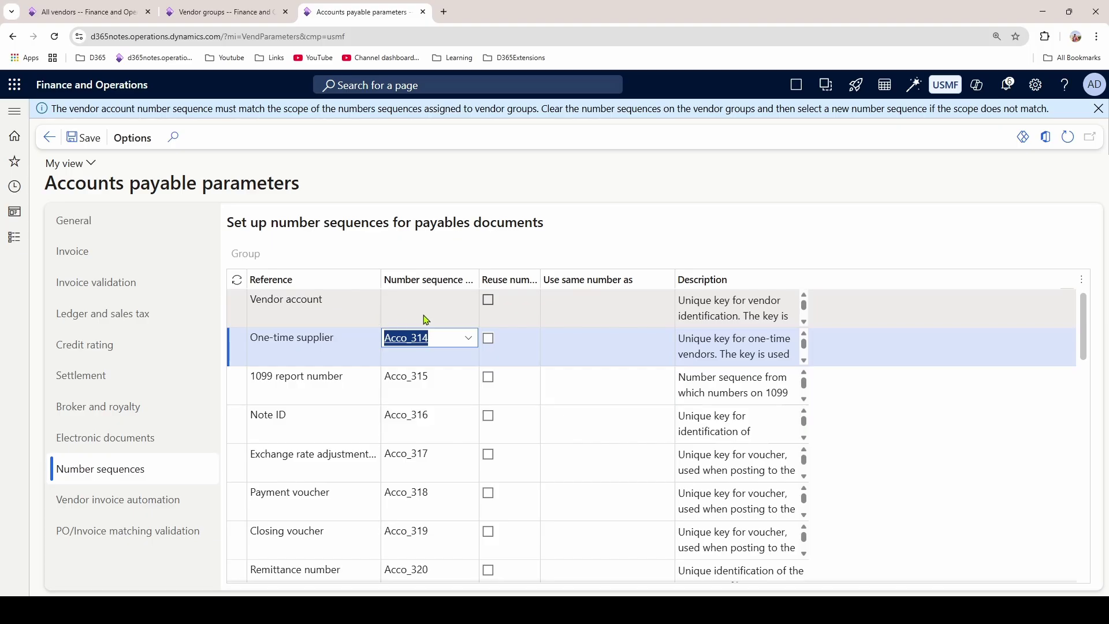
{"action": "left_click", "coordinate": [435, 301]}
{"action": "type", "text": "Acco_314"}
{"action": "left_click", "coordinate": [467, 300]}
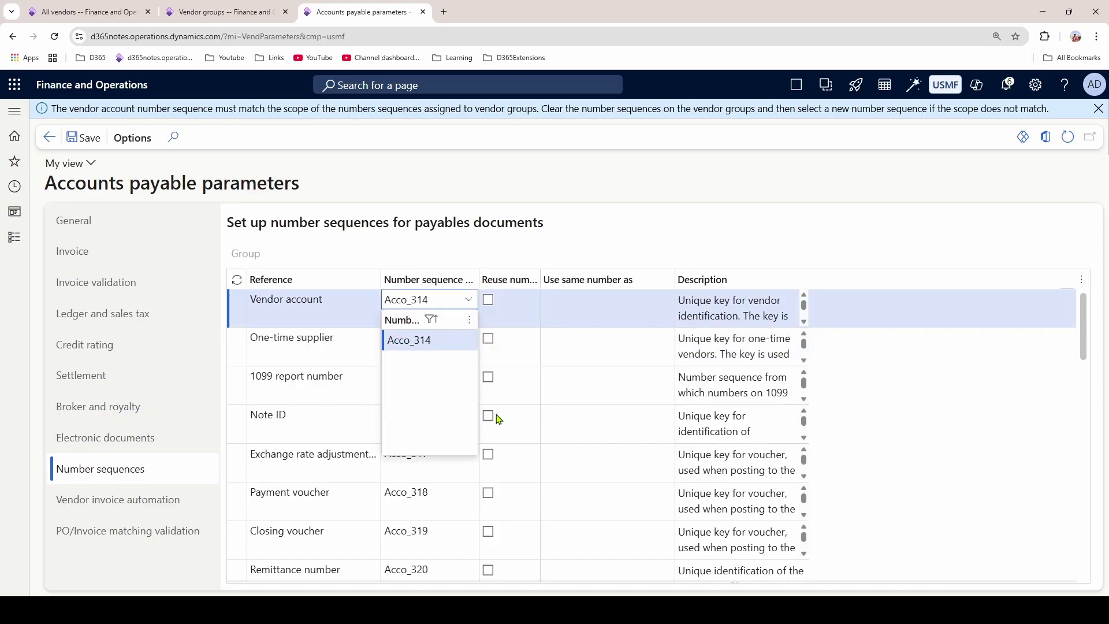
{"action": "left_click", "coordinate": [84, 138]}
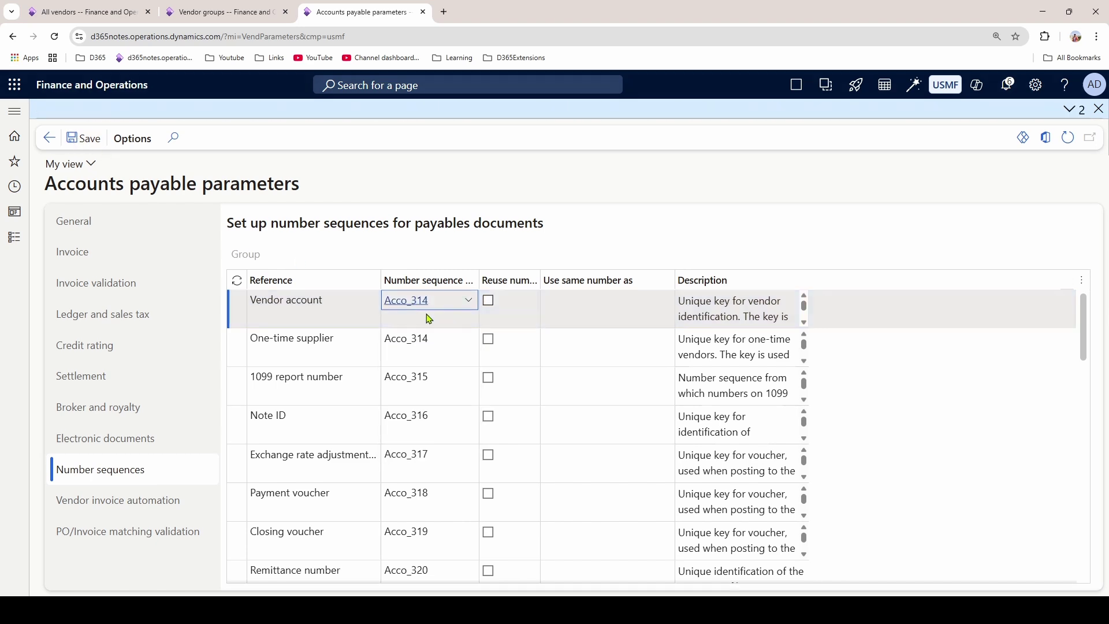
- Review the scope of number sequence Acco_314, and reload Vendor groups to check the Vendor account number sequence column
{"action": "right_click", "coordinate": [472, 308]}
{"action": "left_click", "coordinate": [532, 481]}
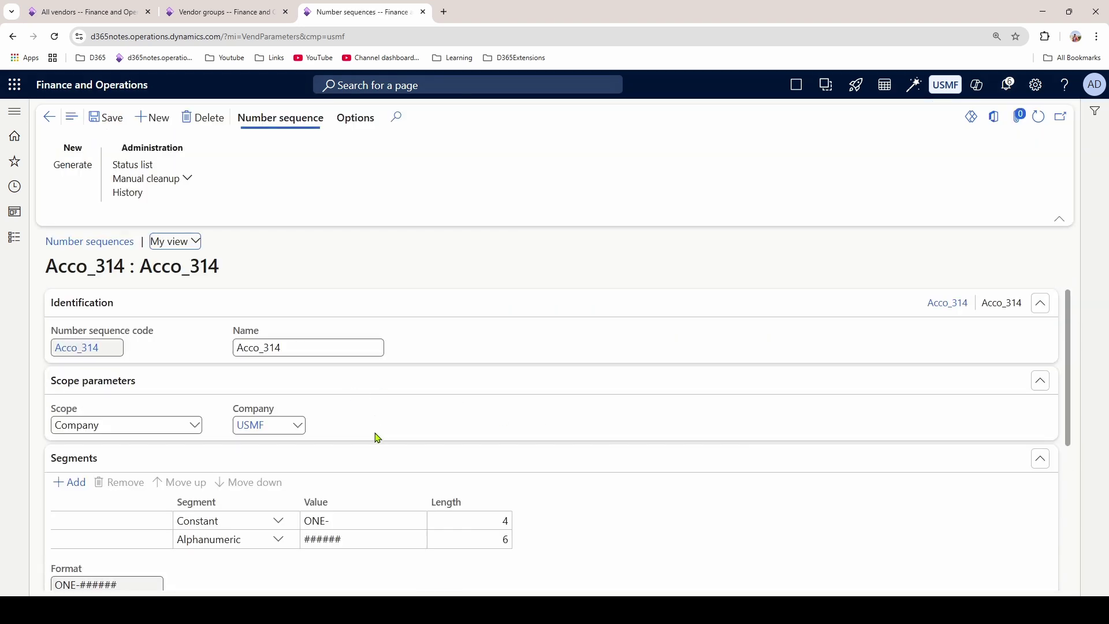
{"action": "scroll", "coordinate": [372, 439], "scroll_direction": "down", "scroll_amount": 1}
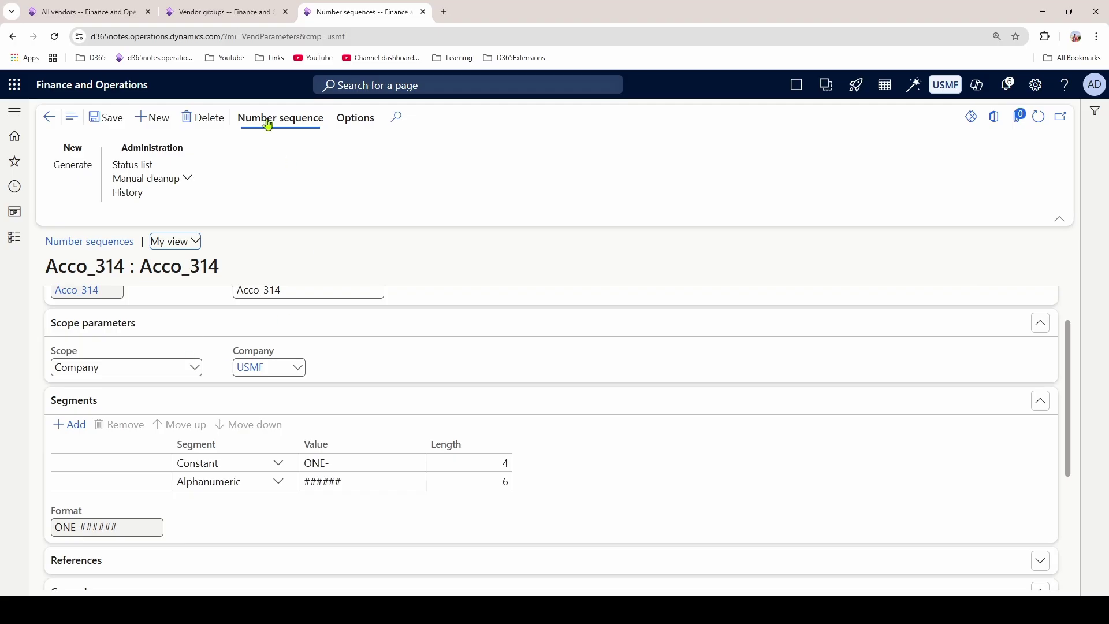
{"action": "left_click", "coordinate": [194, 7]}
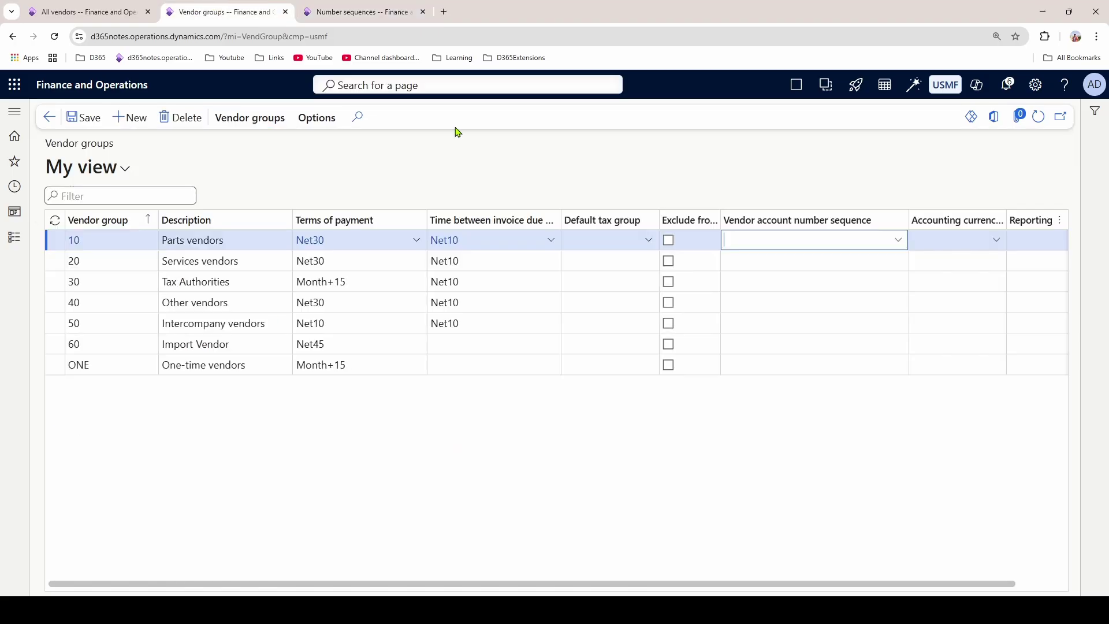
{"action": "left_click", "coordinate": [1038, 117]}
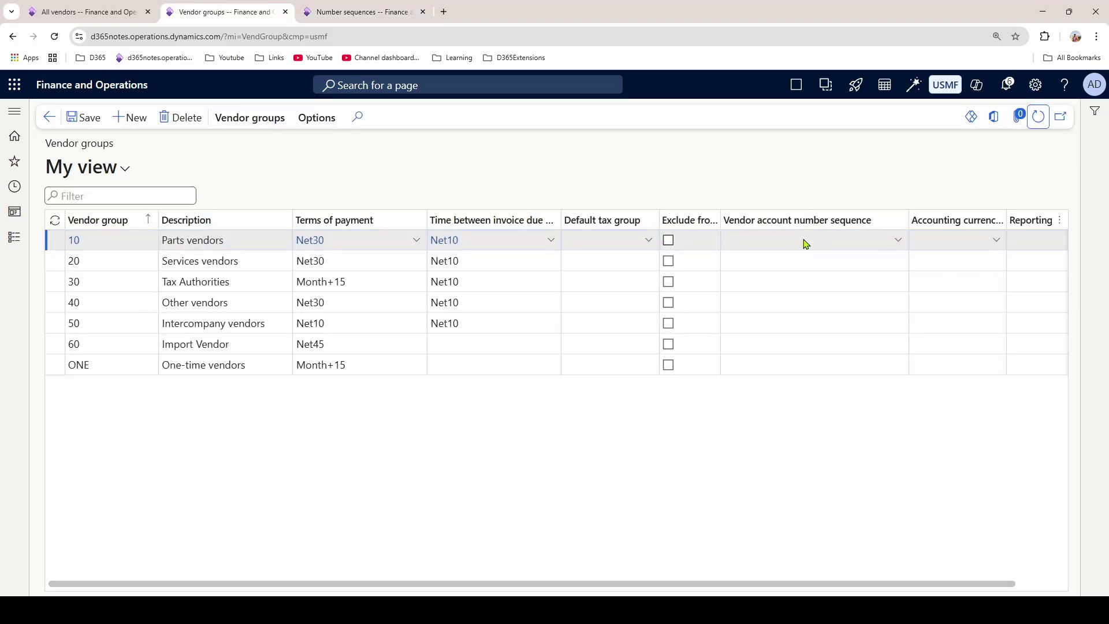
{"action": "left_click", "coordinate": [54, 37]}
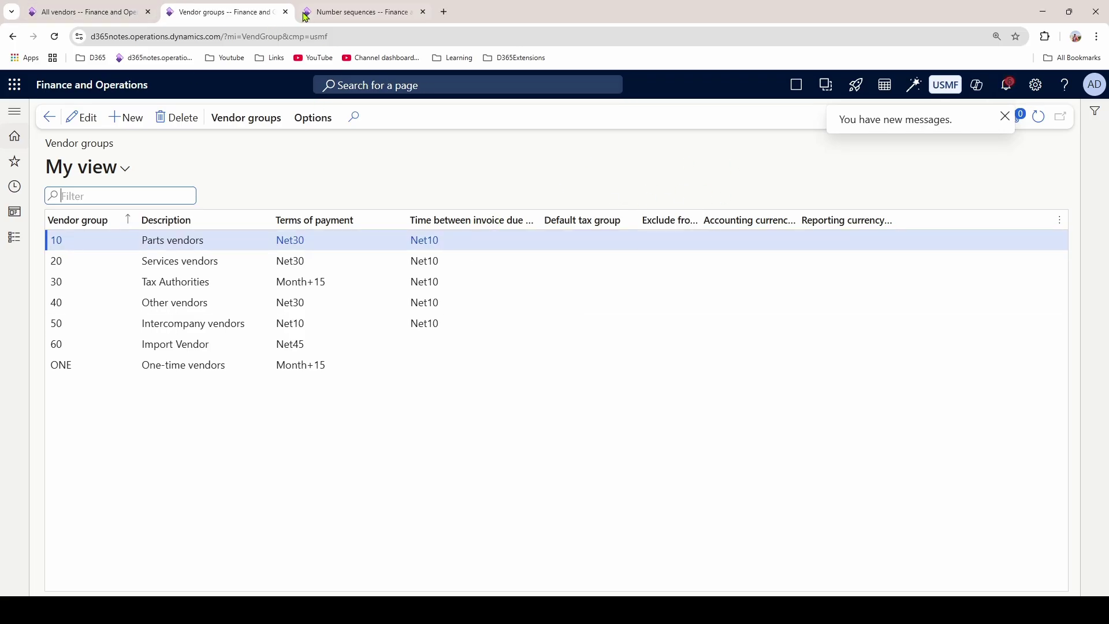
- Close the number sequence details, set the Vendor account reference to Acco_313, save, and return to Vendor groups
{"action": "left_click", "coordinate": [325, 11]}
{"action": "left_click", "coordinate": [49, 119]}
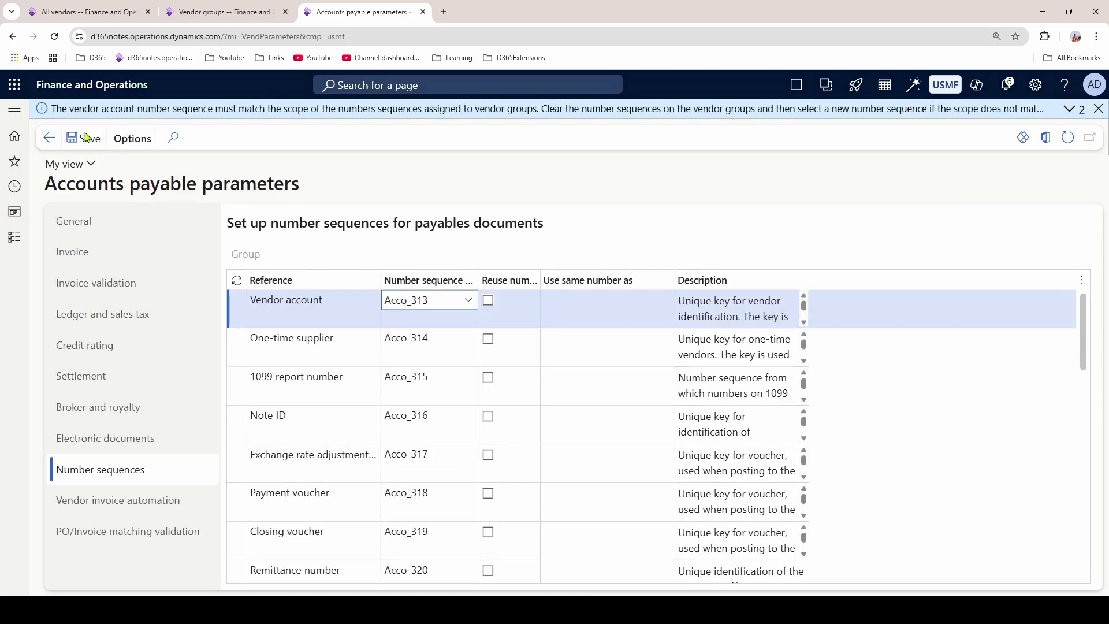
{"action": "left_click", "coordinate": [206, 8]}
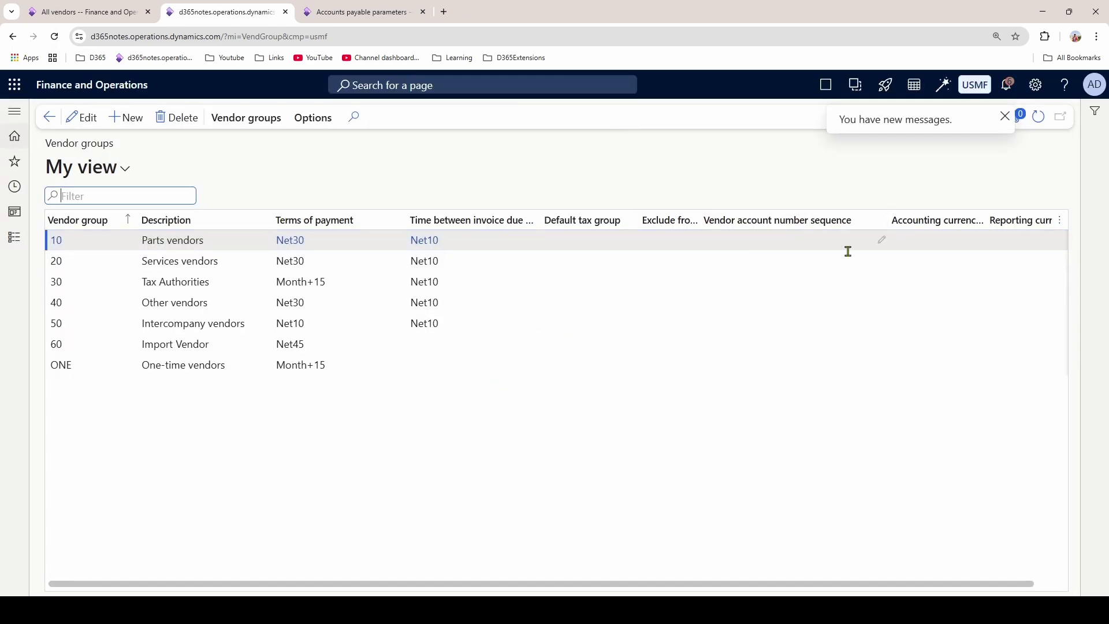
- Assign the Pvendor number sequence to vendor group 10, Parts vendors
{"action": "left_click", "coordinate": [880, 248]}
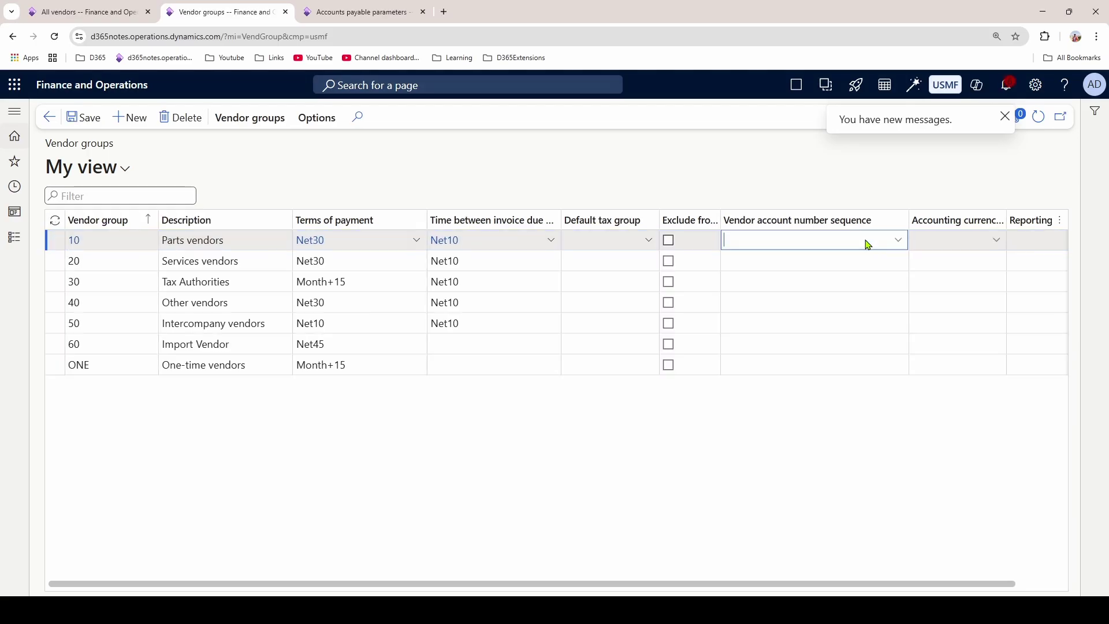
{"action": "left_click", "coordinate": [900, 241]}
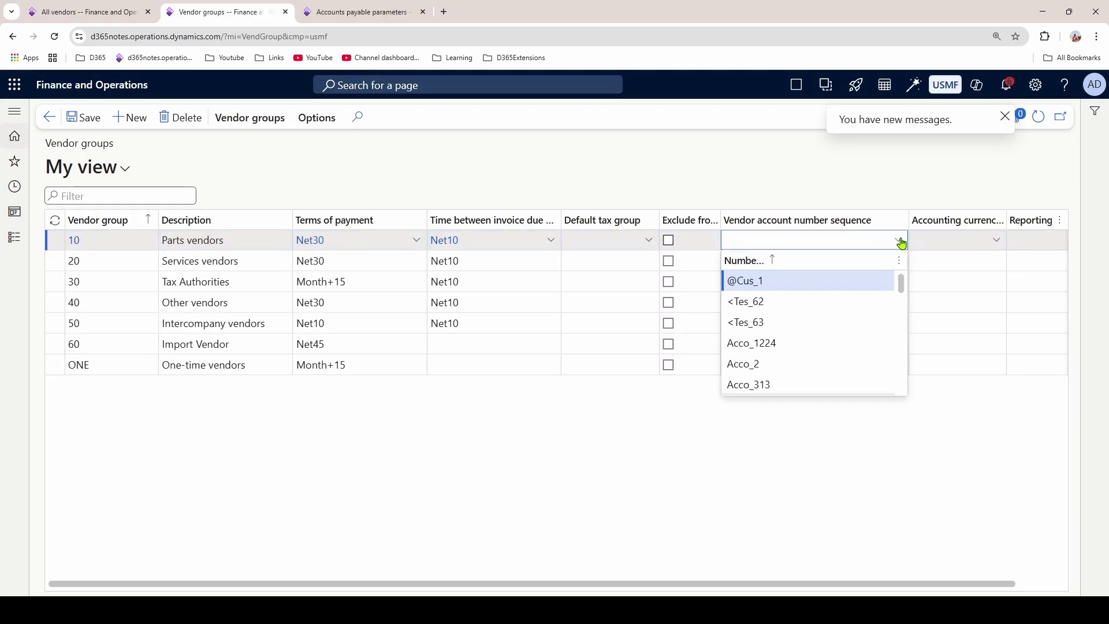
{"action": "type", "text": "pve"}
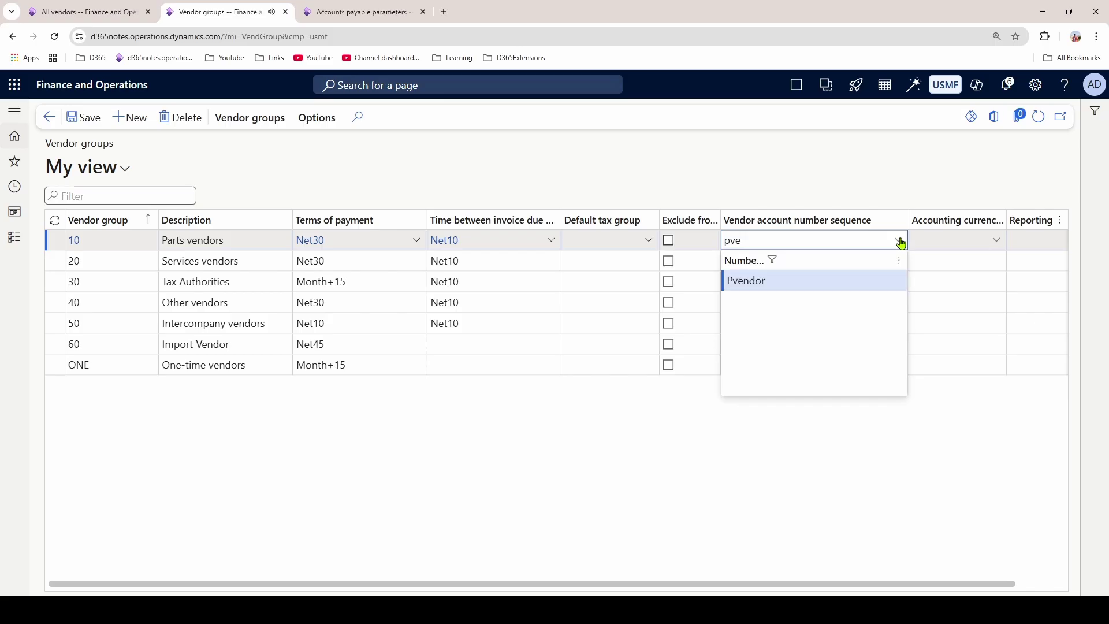
{"action": "left_click", "coordinate": [822, 289]}
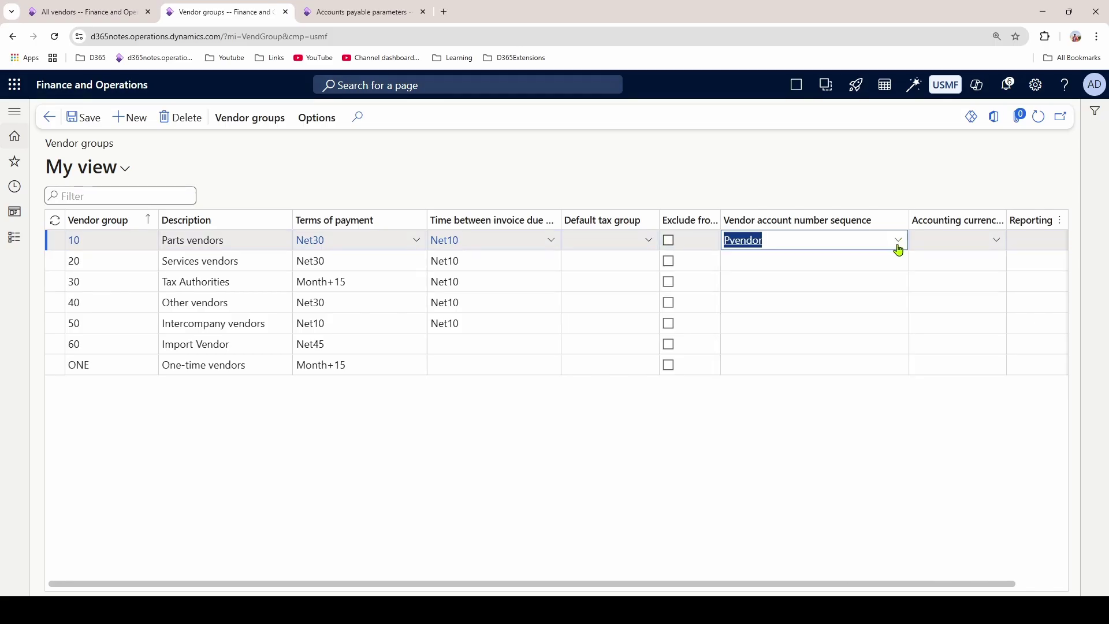
- Open the Pvendor number sequence details, review its scope, segments, format and general setup, and close them
{"action": "right_click", "coordinate": [899, 247]}
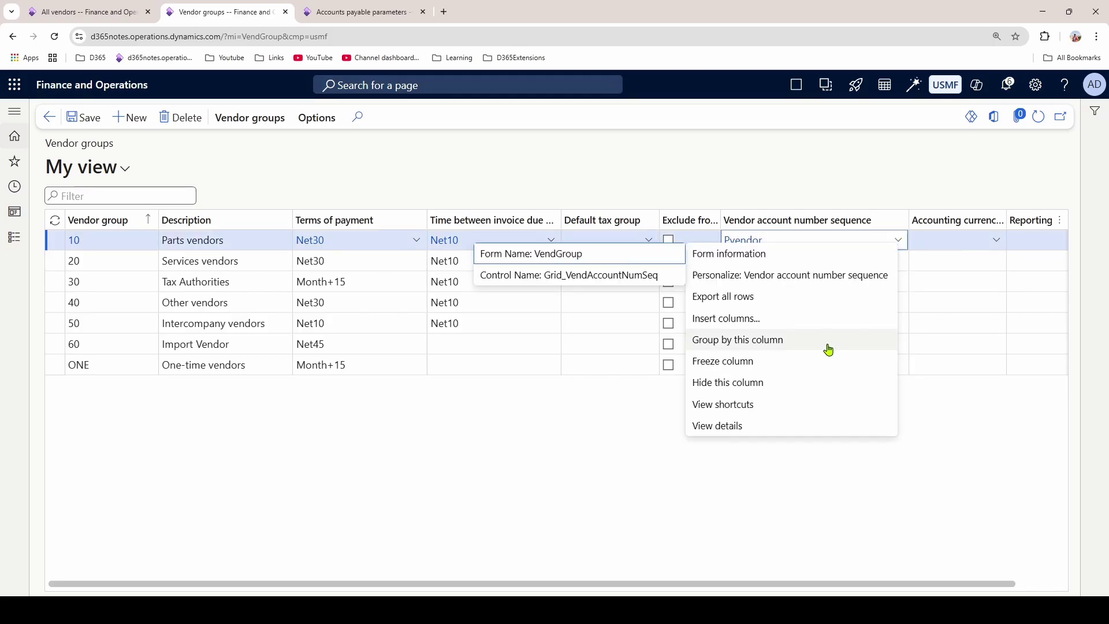
{"action": "left_click", "coordinate": [787, 433]}
{"action": "scroll", "coordinate": [393, 345], "scroll_direction": "down", "scroll_amount": 4}
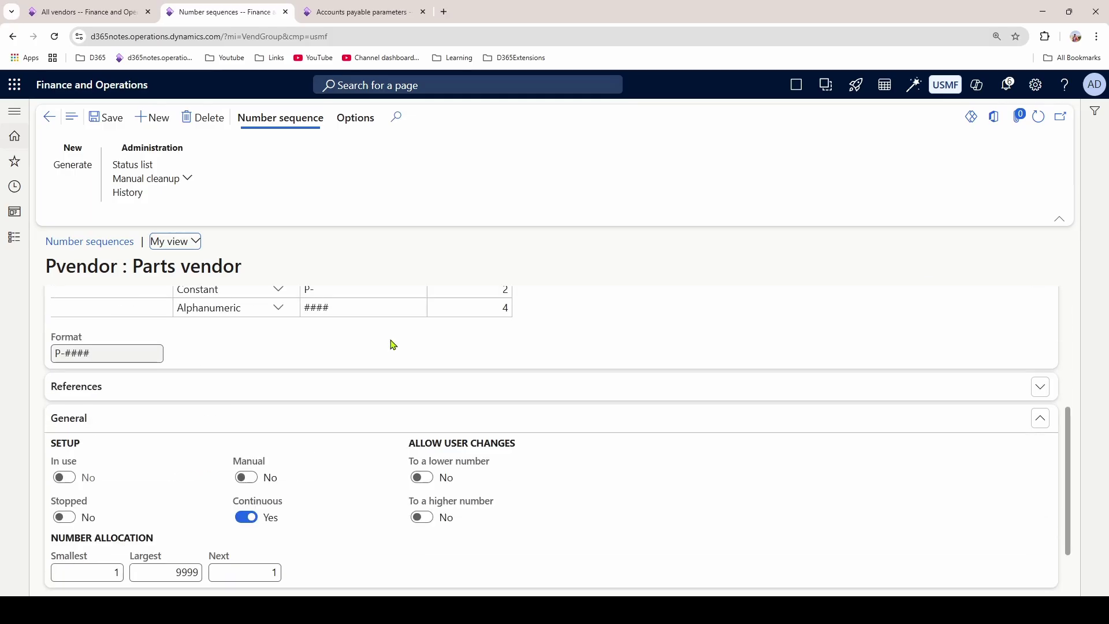
{"action": "scroll", "coordinate": [342, 302], "scroll_direction": "up", "scroll_amount": 2}
{"action": "left_click_drag", "start_coordinate": [99, 465], "coordinate": [21, 463]}
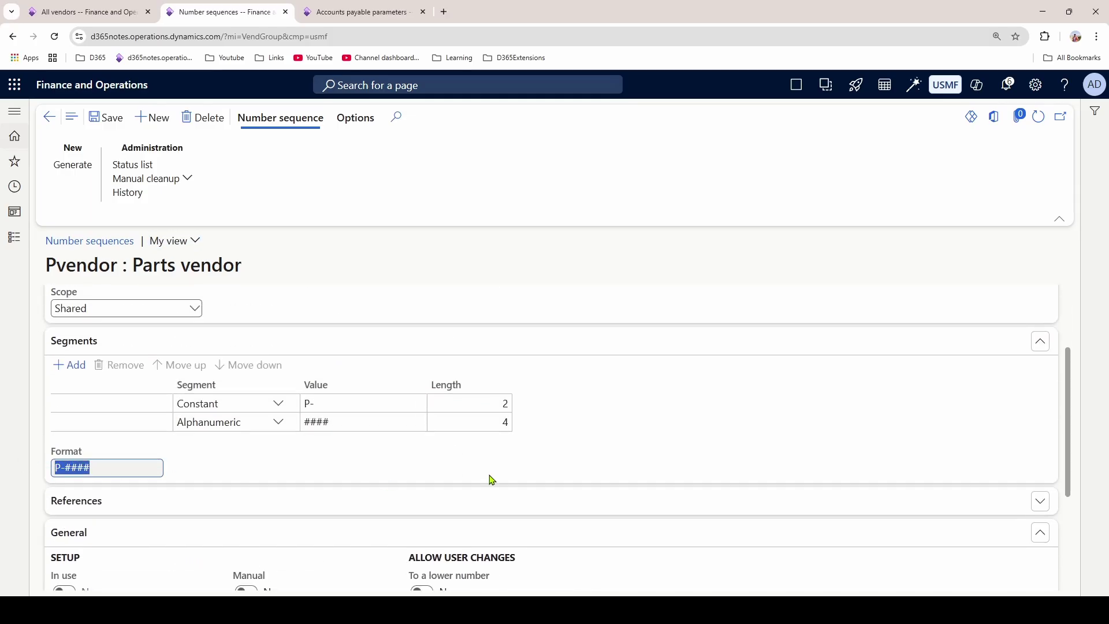
{"action": "scroll", "coordinate": [297, 399], "scroll_direction": "down", "scroll_amount": 3}
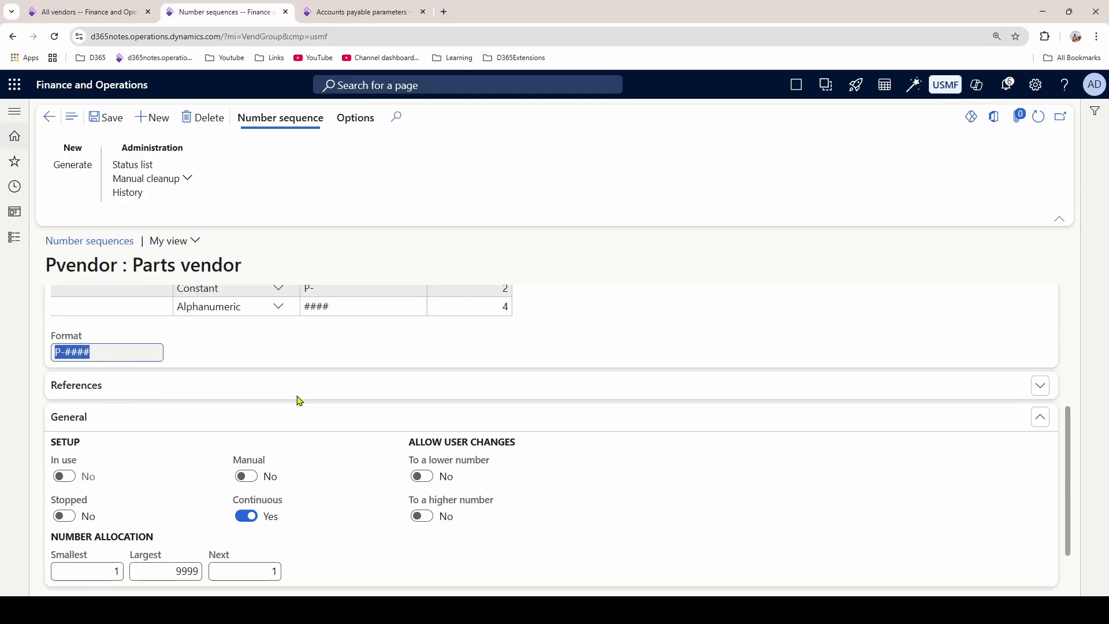
{"action": "left_click", "coordinate": [49, 117]}
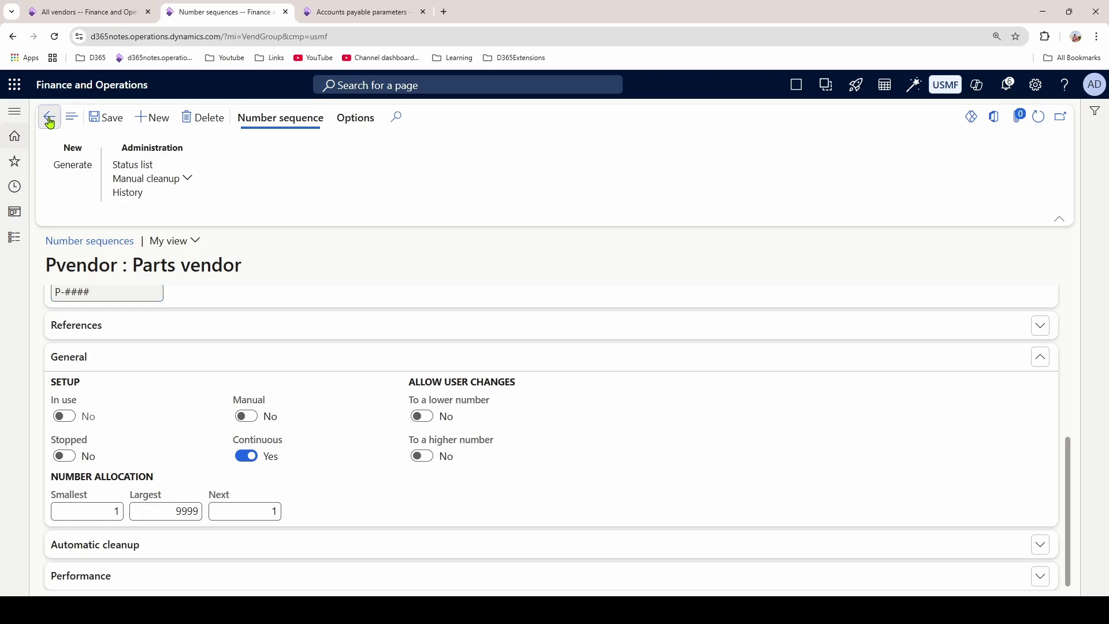
- Assign the SVendor number sequence to vendor group 20, Services vendors
{"action": "left_click", "coordinate": [774, 262]}
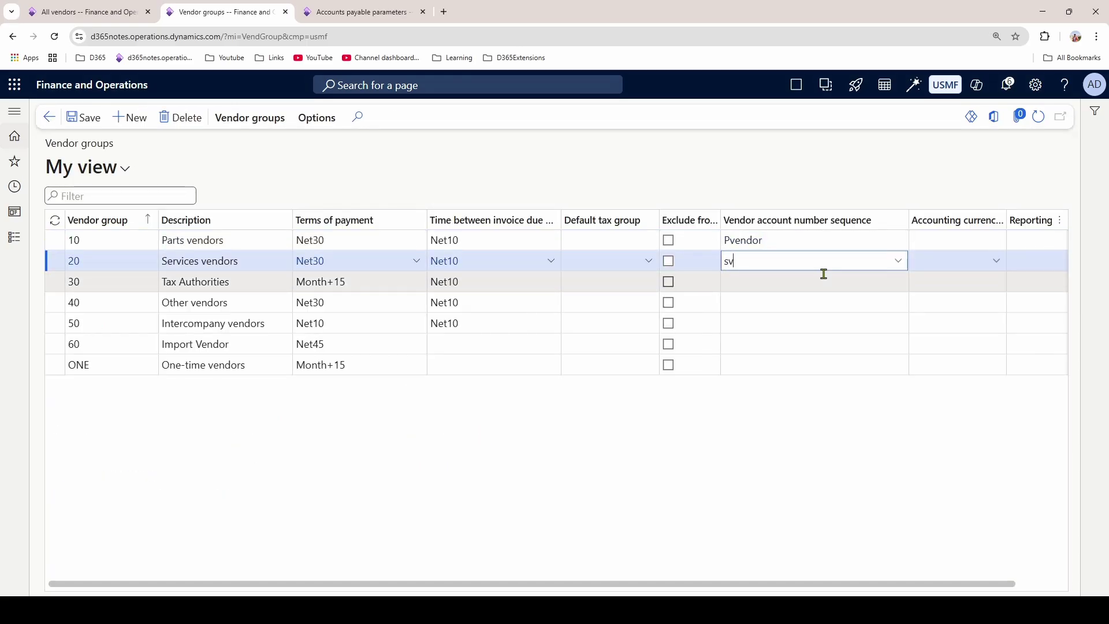
{"action": "type", "text": "sve"}
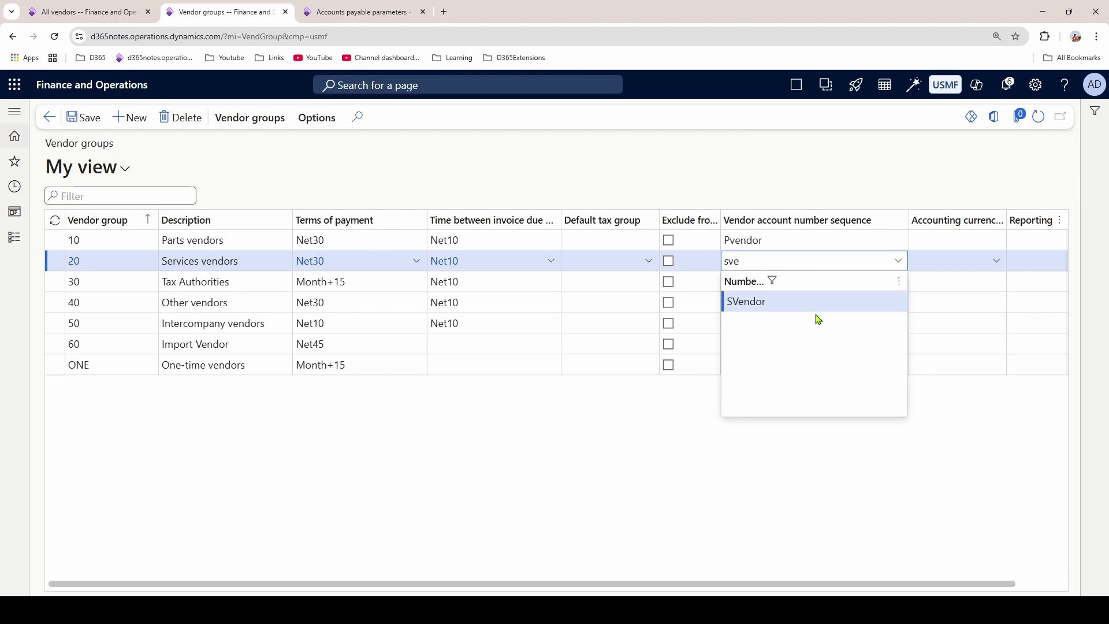
{"action": "left_click", "coordinate": [842, 301]}
- Review the scope, segments, format and general setup of the SVendor number sequence, and save the vendor groups on return
{"action": "right_click", "coordinate": [898, 267]}
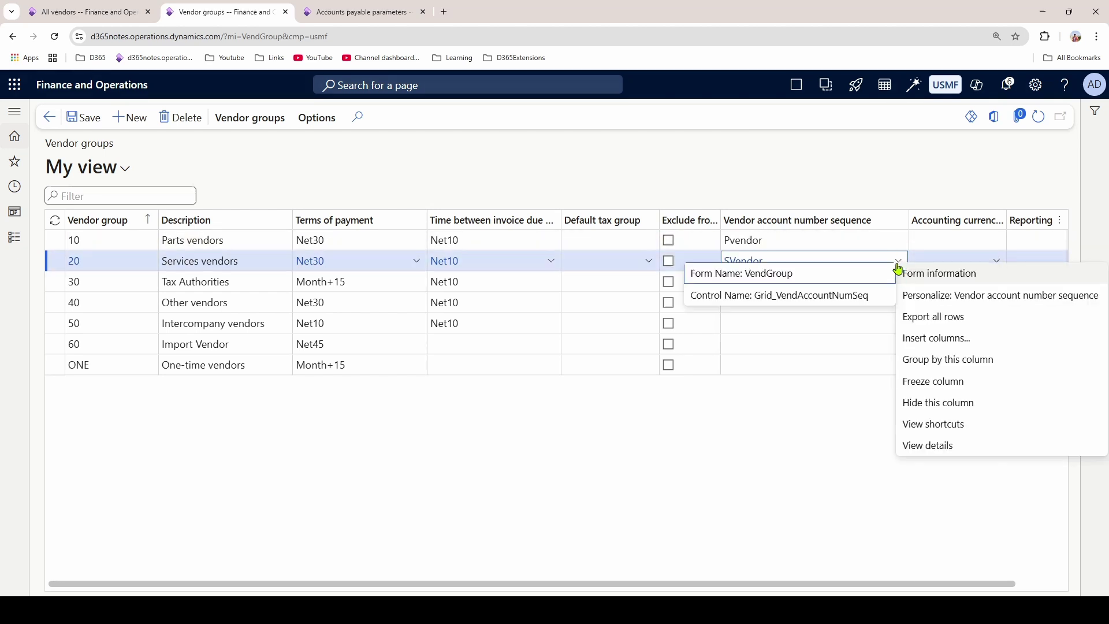
{"action": "left_click", "coordinate": [939, 446]}
{"action": "scroll", "coordinate": [482, 410], "scroll_direction": "down", "scroll_amount": 2}
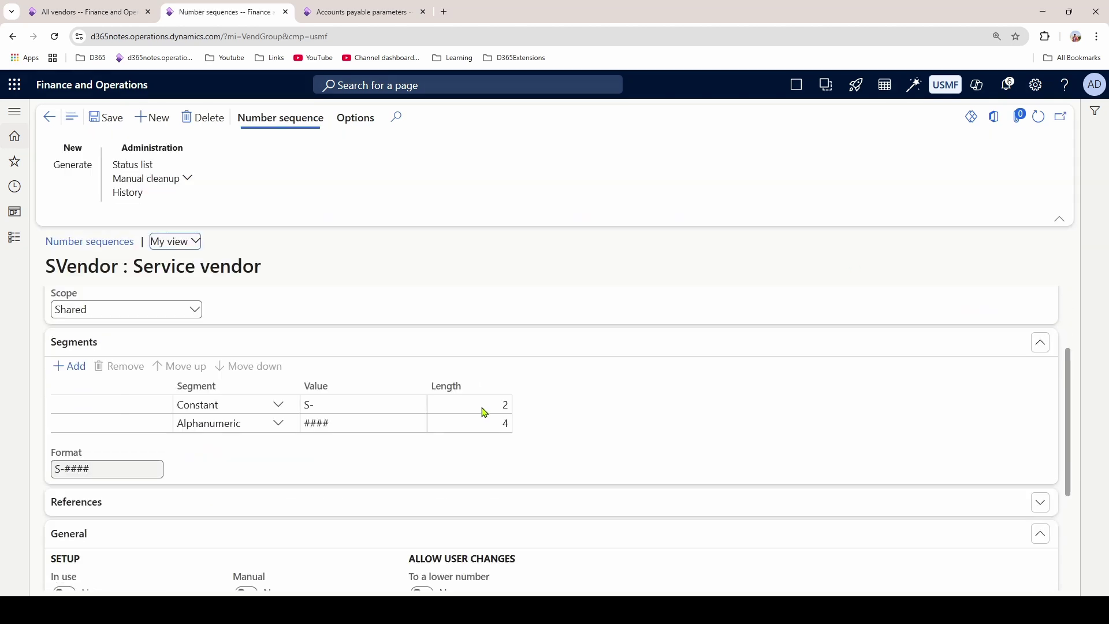
{"action": "scroll", "coordinate": [295, 376], "scroll_direction": "up", "scroll_amount": 1}
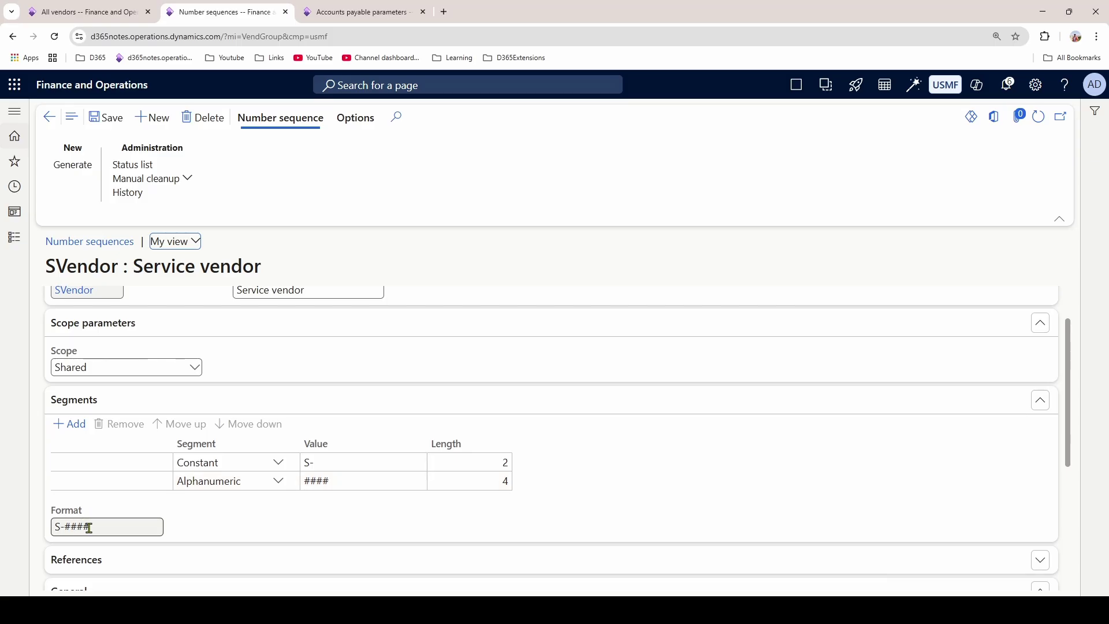
{"action": "scroll", "coordinate": [223, 497], "scroll_direction": "down", "scroll_amount": 4}
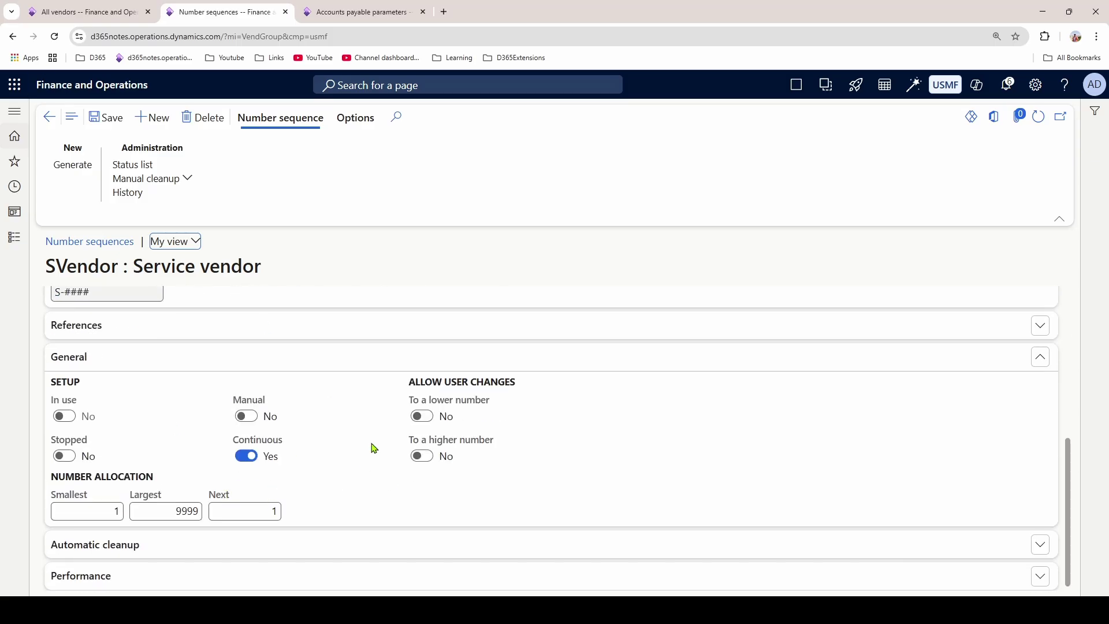
{"action": "scroll", "coordinate": [375, 449], "scroll_direction": "up", "scroll_amount": 5}
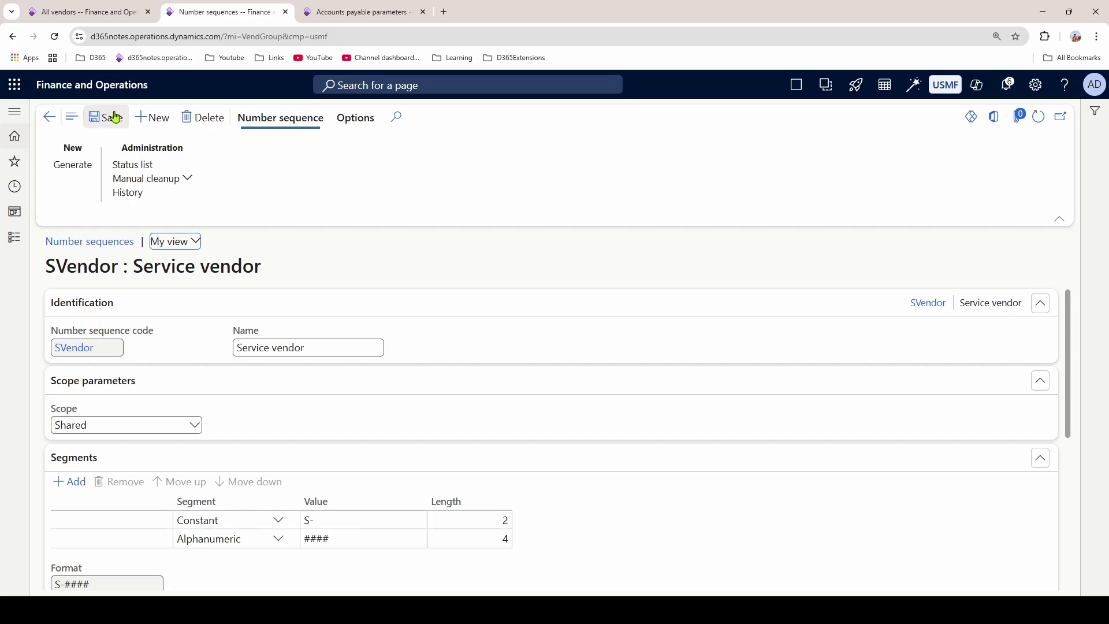
{"action": "left_click", "coordinate": [50, 117]}
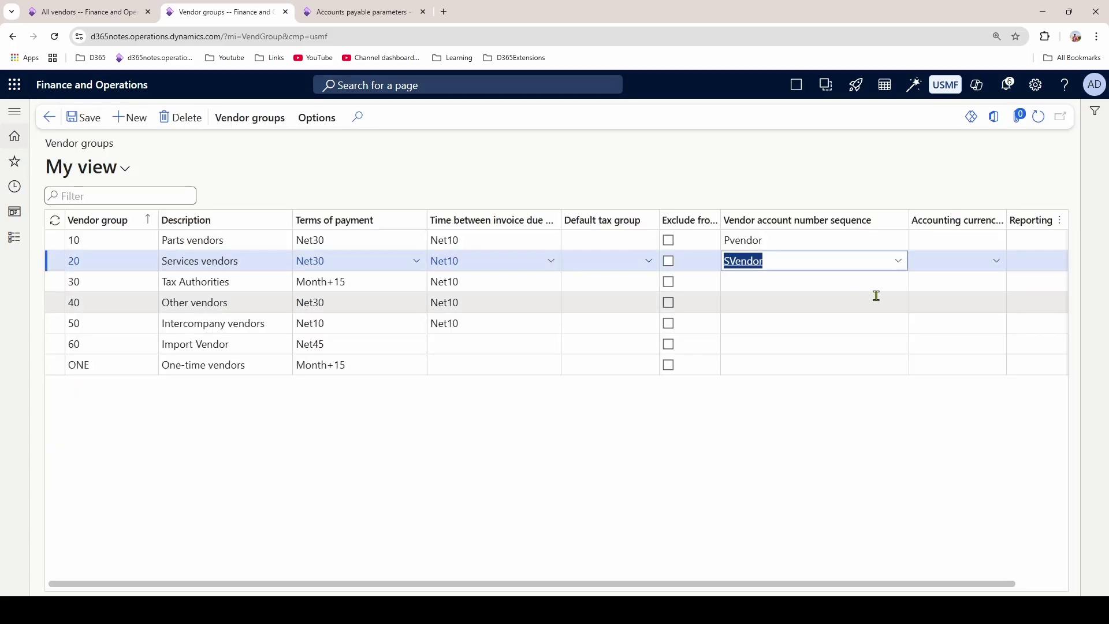
{"action": "left_click", "coordinate": [87, 116]}
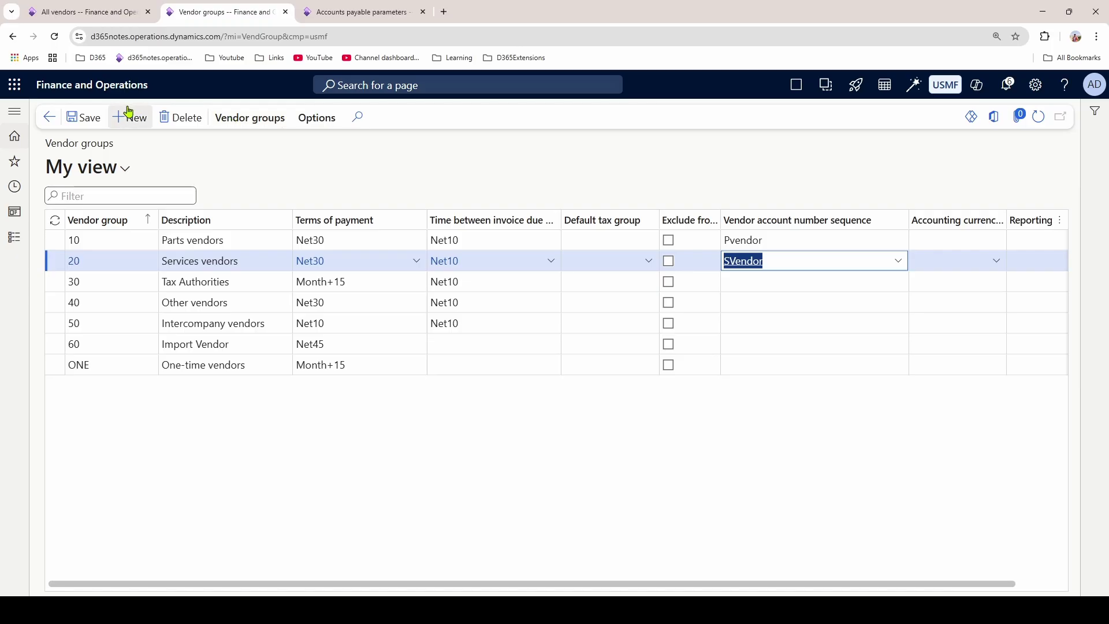
- Create a vendor named Upvt ltd in vendor group 10, Parts vendors, and save it to generate its account number
{"action": "left_click", "coordinate": [111, 6]}
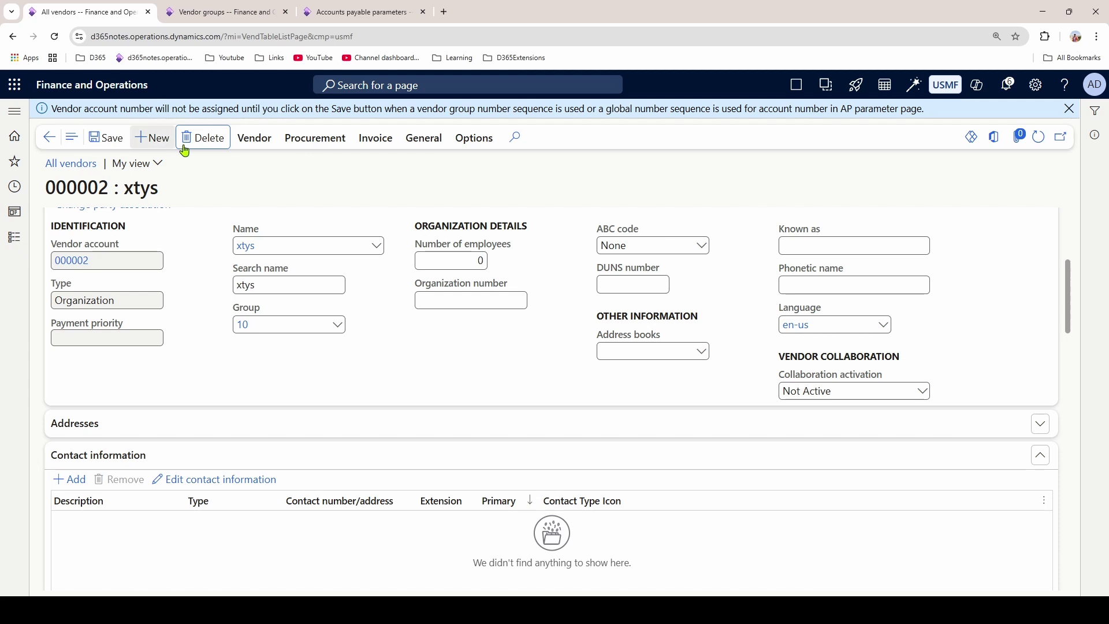
{"action": "left_click", "coordinate": [234, 11]}
{"action": "left_click", "coordinate": [92, 12]}
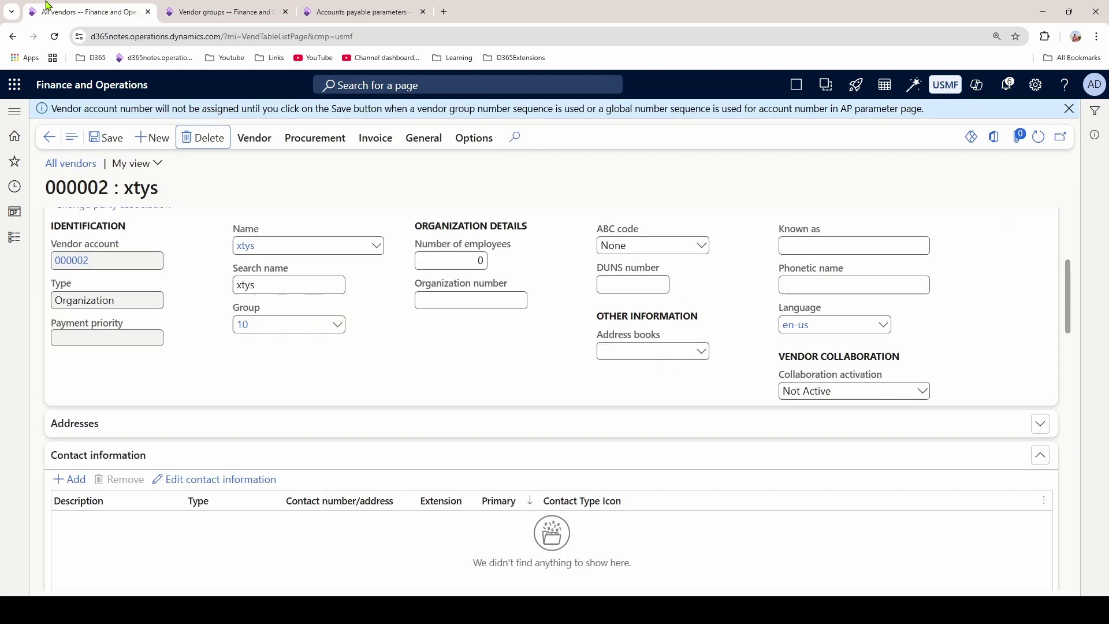
{"action": "left_click", "coordinate": [154, 138]}
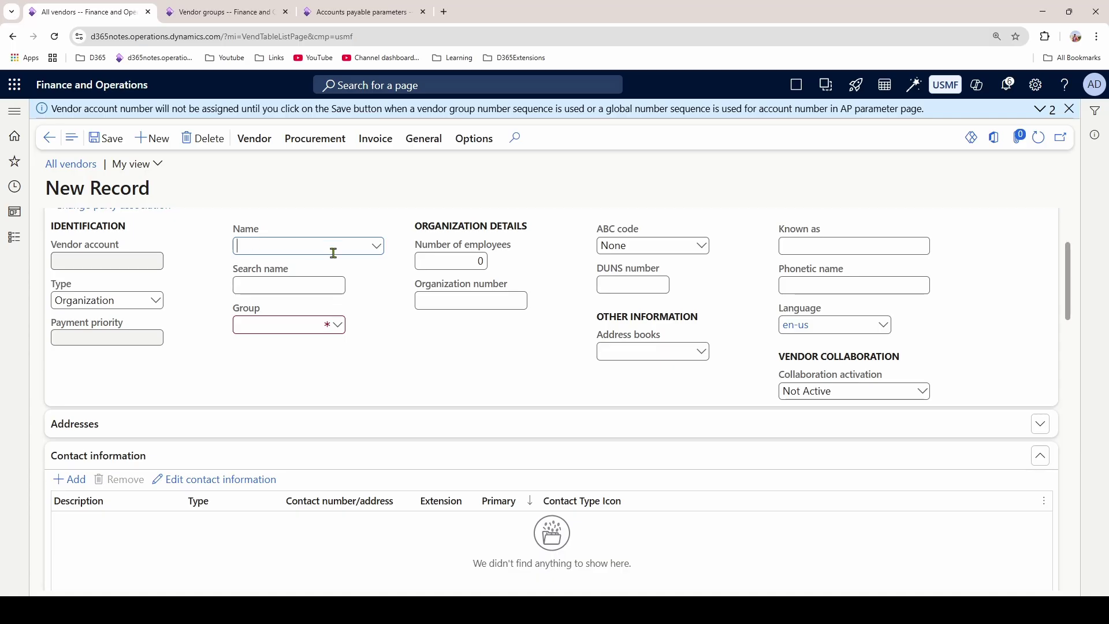
{"action": "type", "text": "upv"}
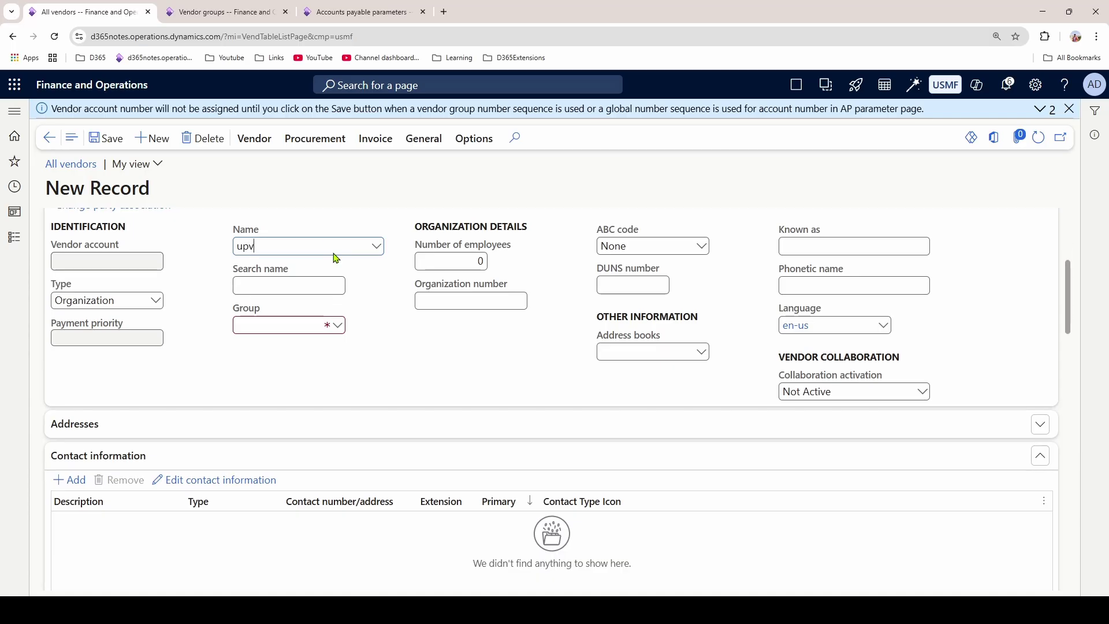
{"action": "type", "text": "t lt"}
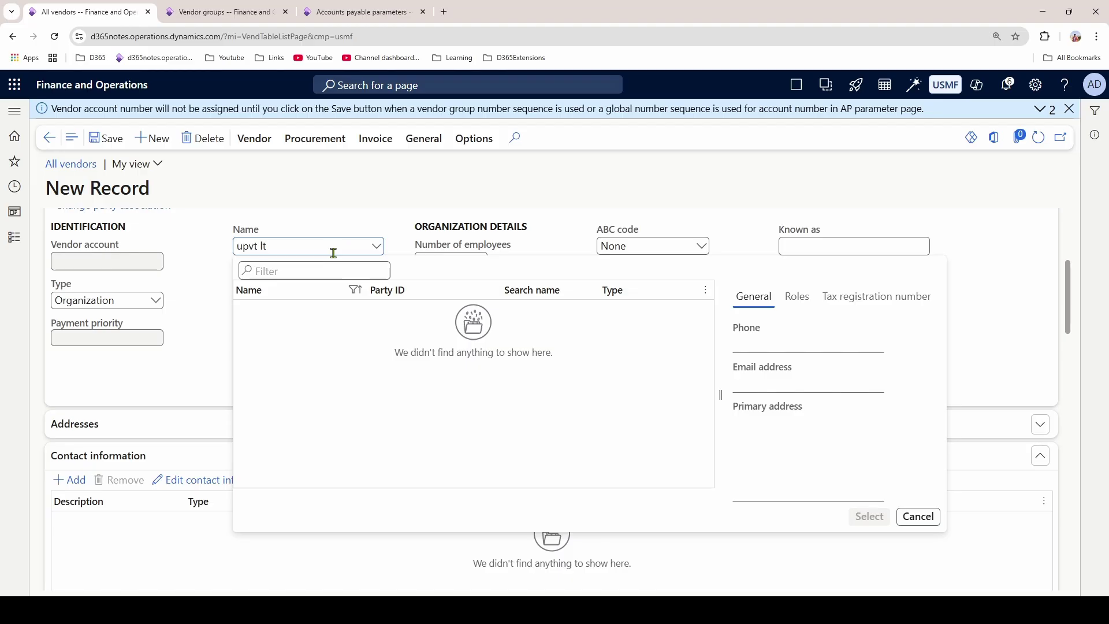
{"action": "left_click", "coordinate": [246, 246]}
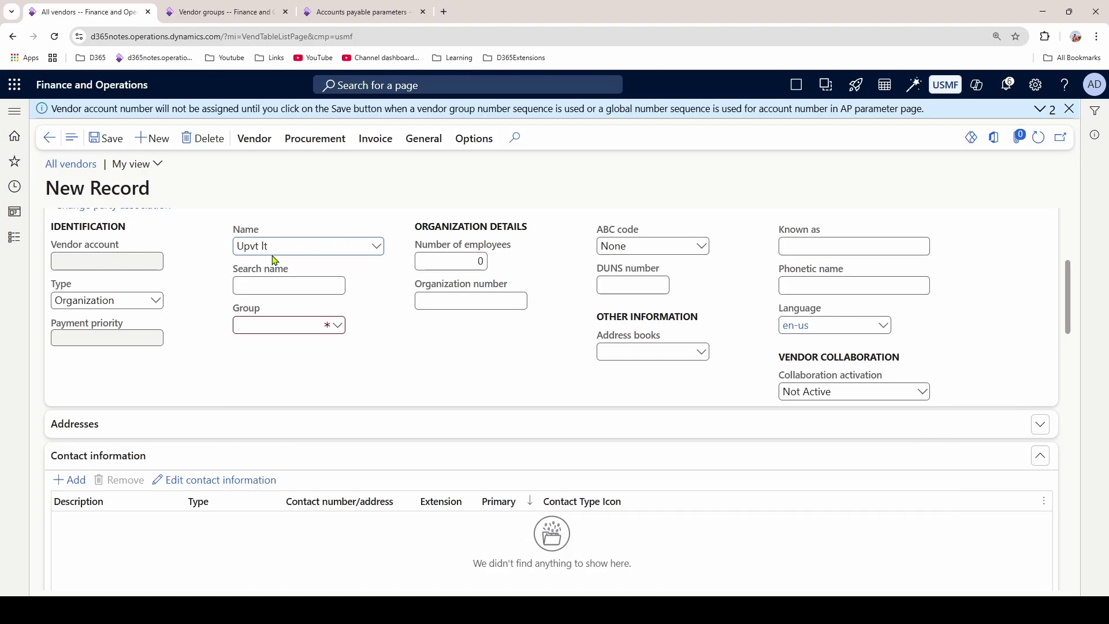
{"action": "left_click", "coordinate": [284, 246]}
{"action": "left_click", "coordinate": [205, 314]}
{"action": "left_click", "coordinate": [337, 325]}
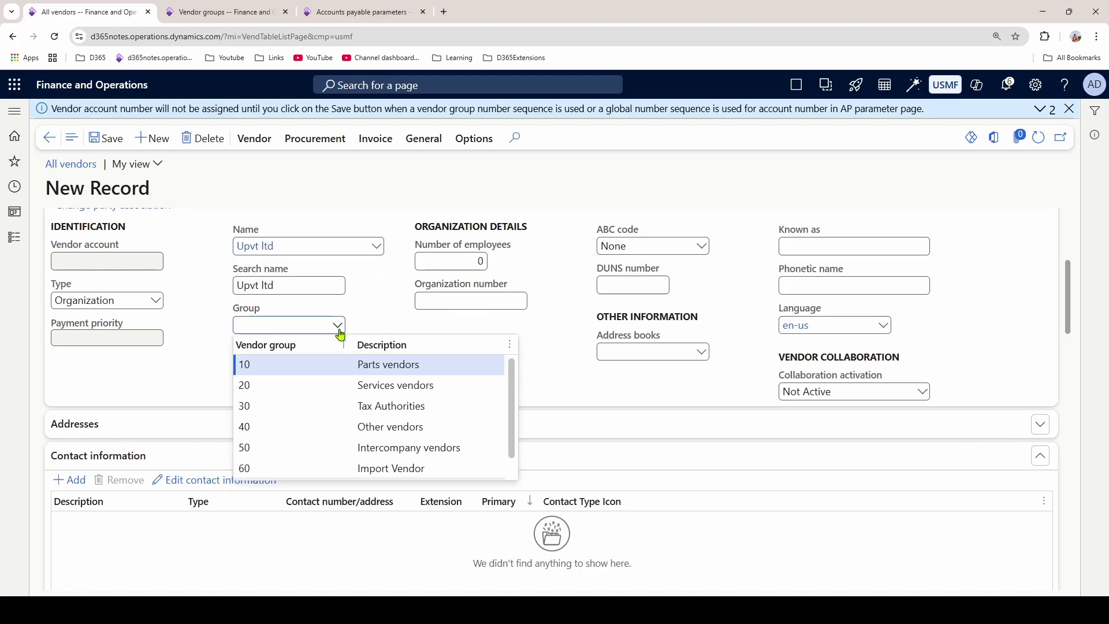
{"action": "left_click", "coordinate": [323, 370]}
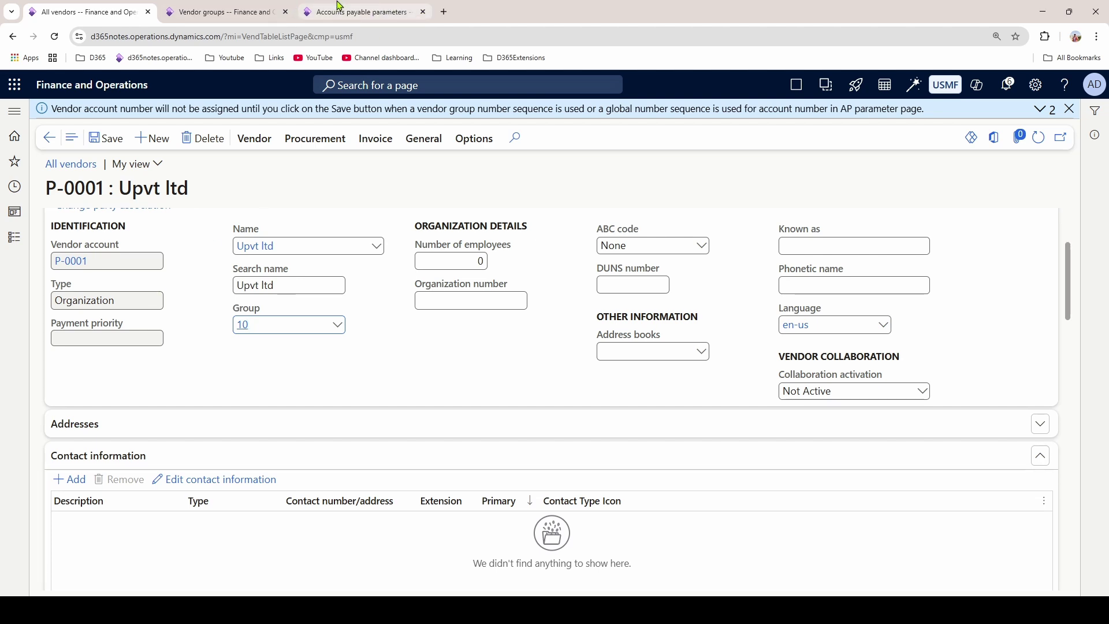
- Open the number sequence details for vendor group 10, check the segments and general setup, and return to Vendor groups
{"action": "left_click", "coordinate": [272, 12]}
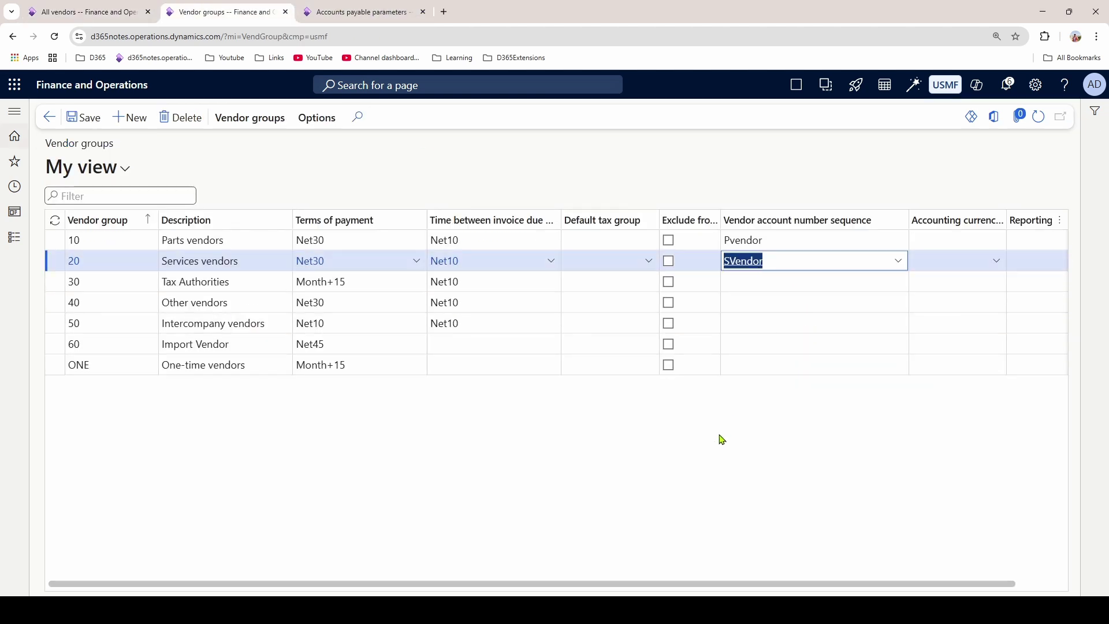
{"action": "left_click", "coordinate": [748, 241]}
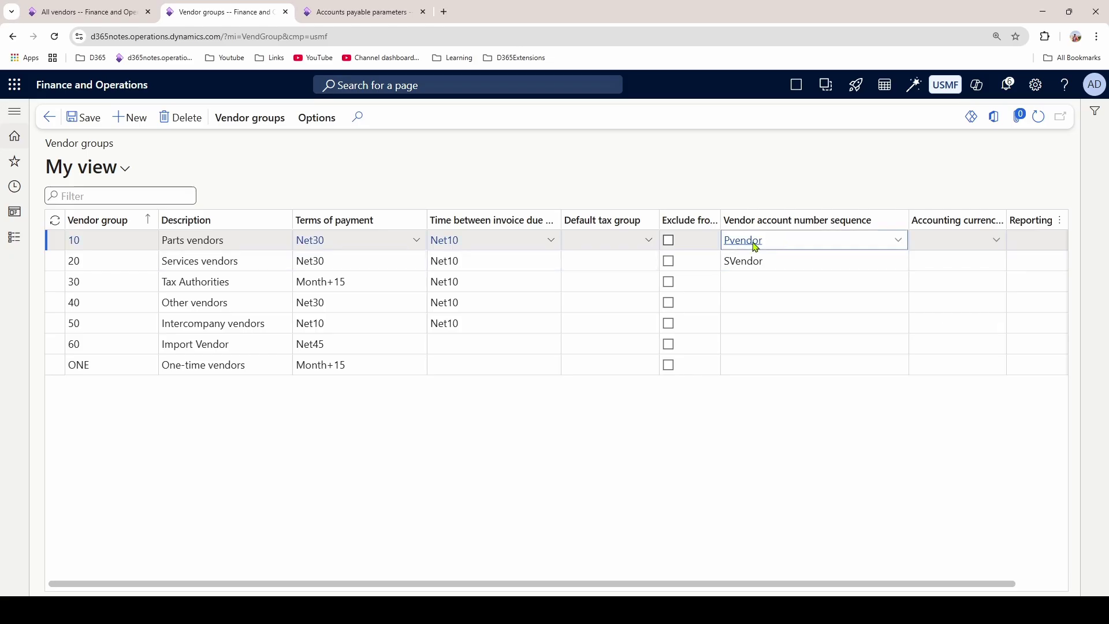
{"action": "right_click", "coordinate": [901, 244]}
{"action": "left_click", "coordinate": [806, 421]}
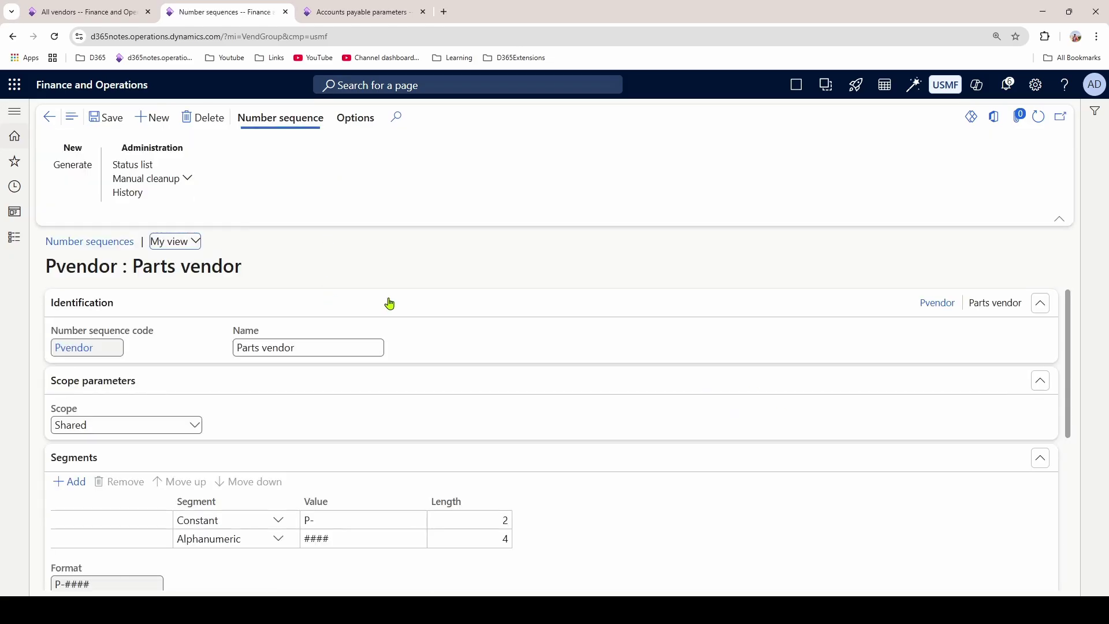
{"action": "scroll", "coordinate": [359, 379], "scroll_direction": "down", "scroll_amount": 3}
{"action": "left_click", "coordinate": [49, 118]}
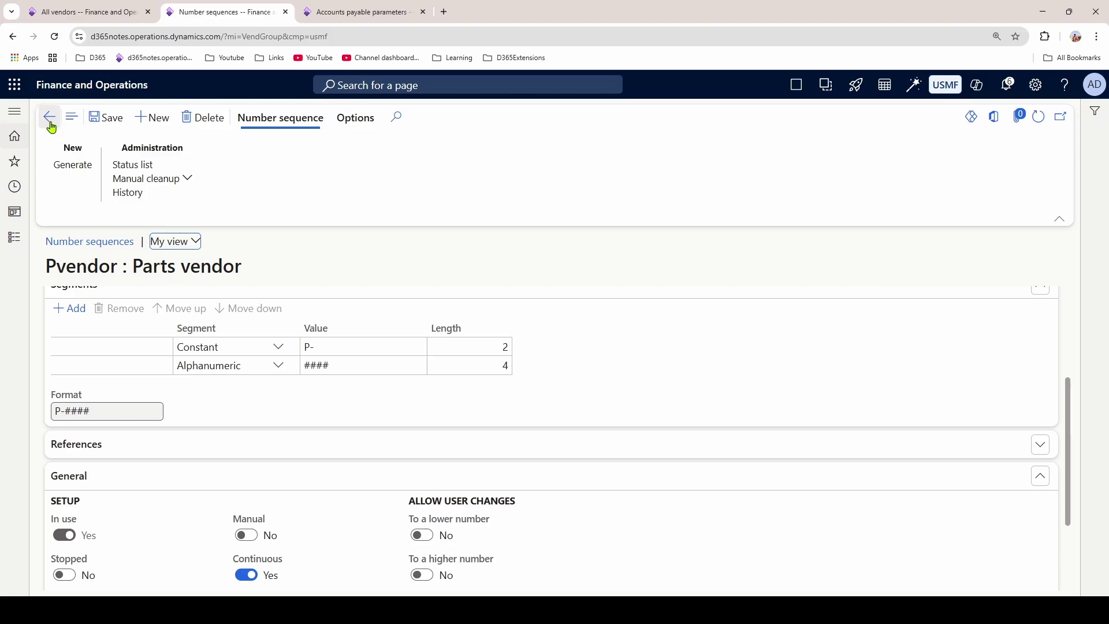
- Create a vendor named Airtel in vendor group 20, Services vendors, and save it to generate its account number
{"action": "left_click", "coordinate": [87, 12]}
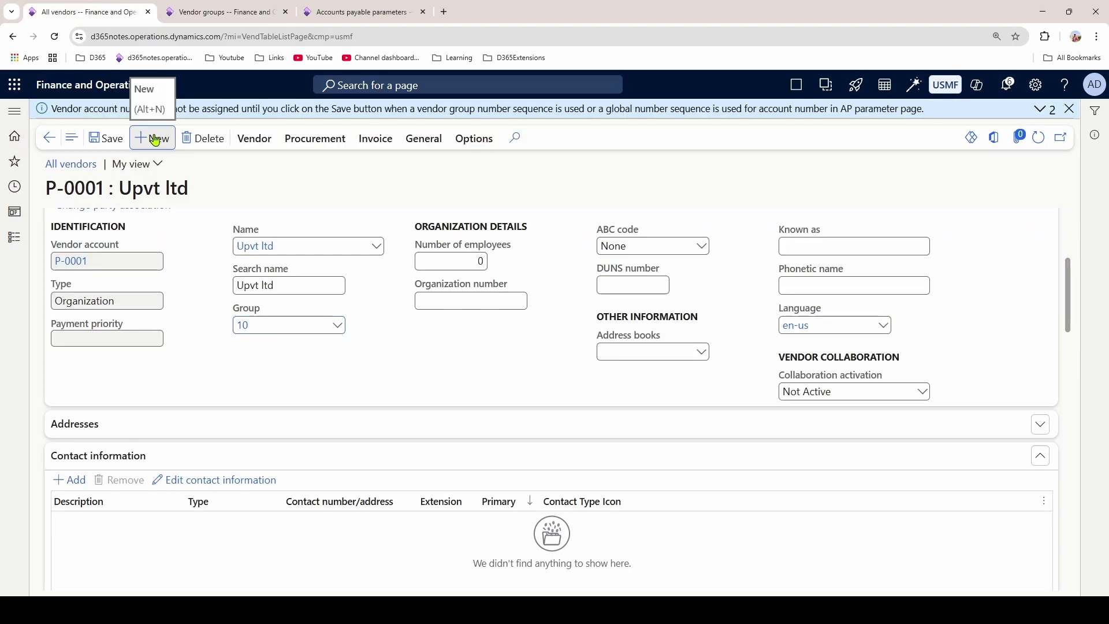
{"action": "left_click", "coordinate": [153, 139]}
{"action": "type", "text": "A"}
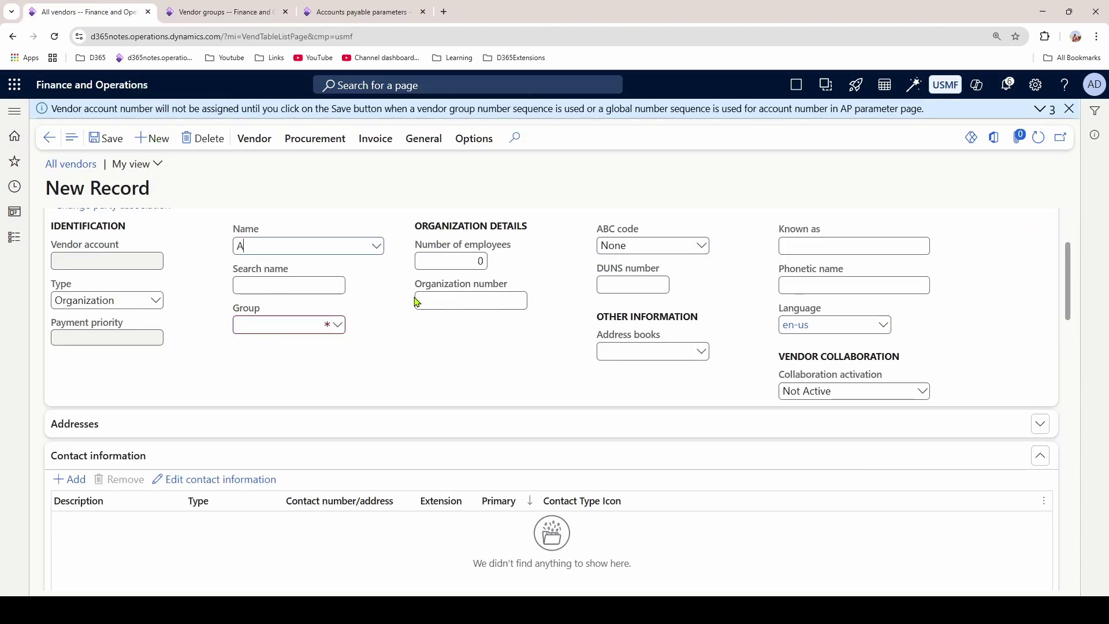
{"action": "type", "text": "irtel"}
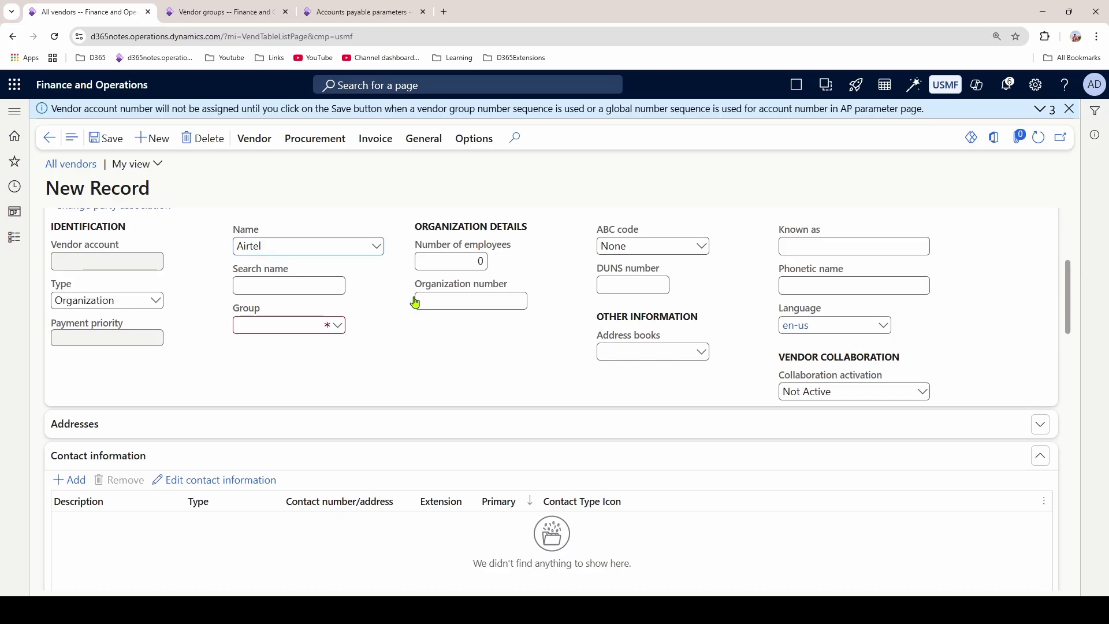
{"action": "key", "text": "Tab"}
{"action": "key", "text": "Tab"}
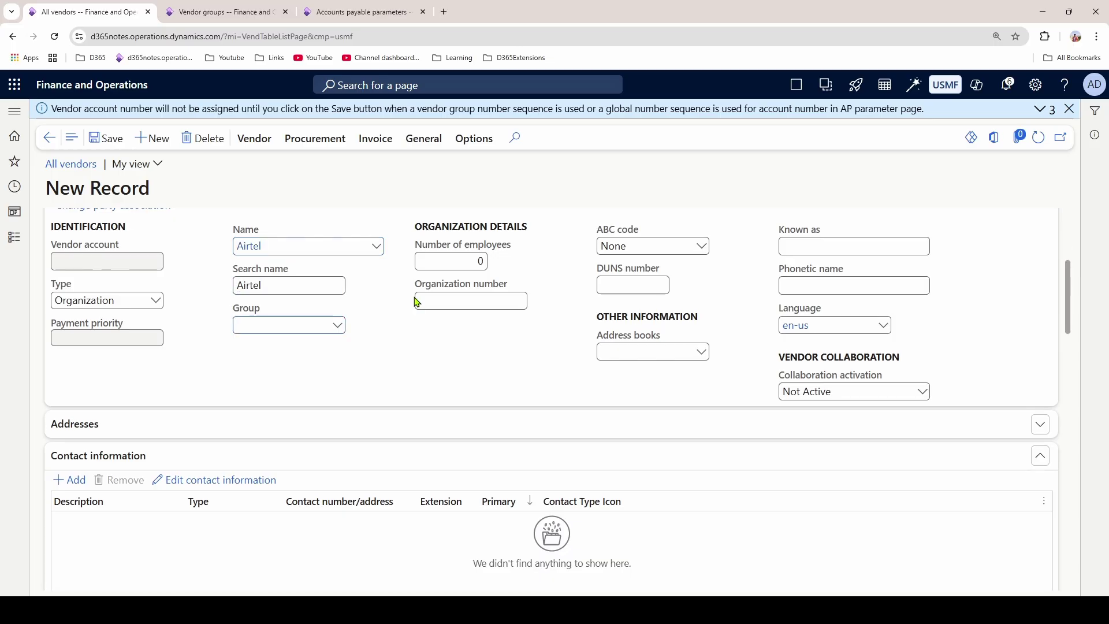
{"action": "key", "text": "alt+Down"}
{"action": "key", "text": "Down"}
{"action": "key", "text": "Return"}
{"action": "left_click", "coordinate": [107, 141]}
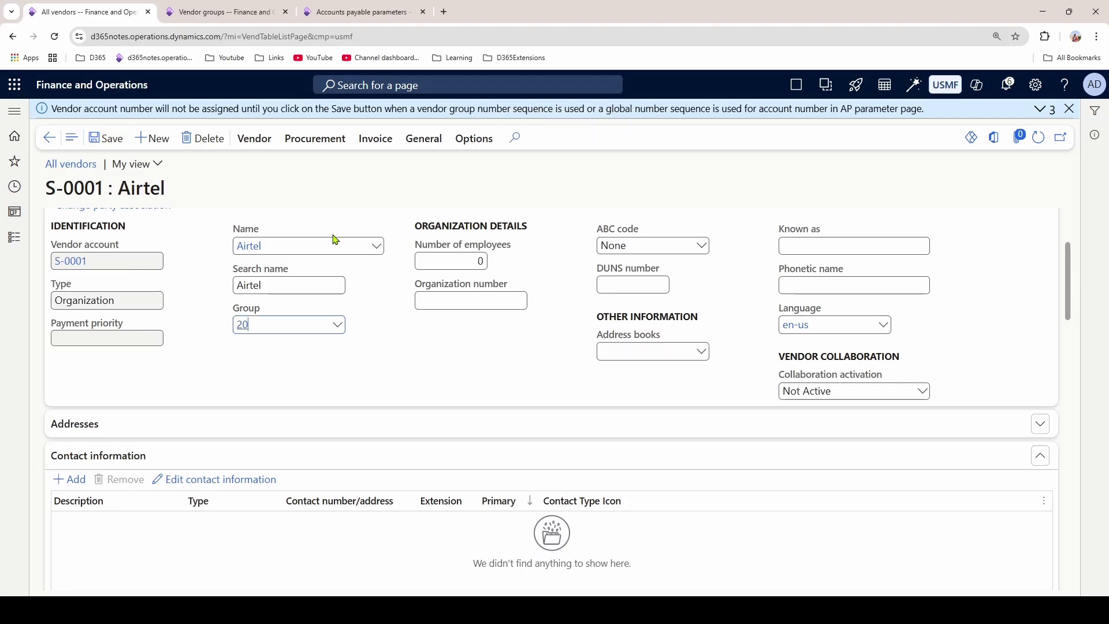
- Check the SVendor number sequence details for vendor group 20 against the new vendor's account number, and close them
{"action": "left_click", "coordinate": [273, 17]}
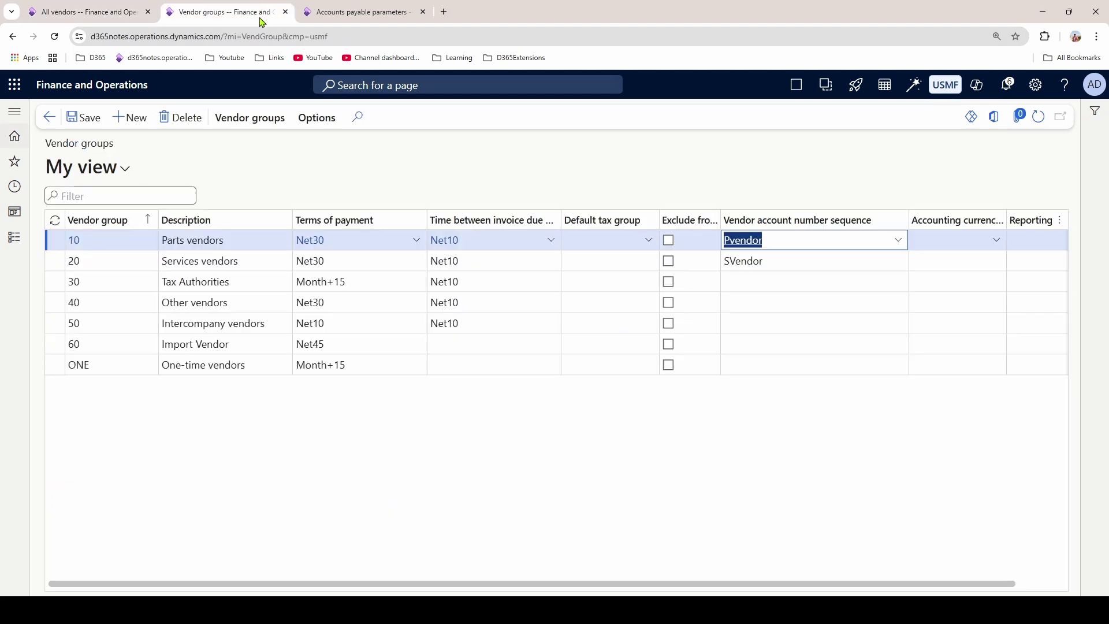
{"action": "left_click", "coordinate": [873, 265]}
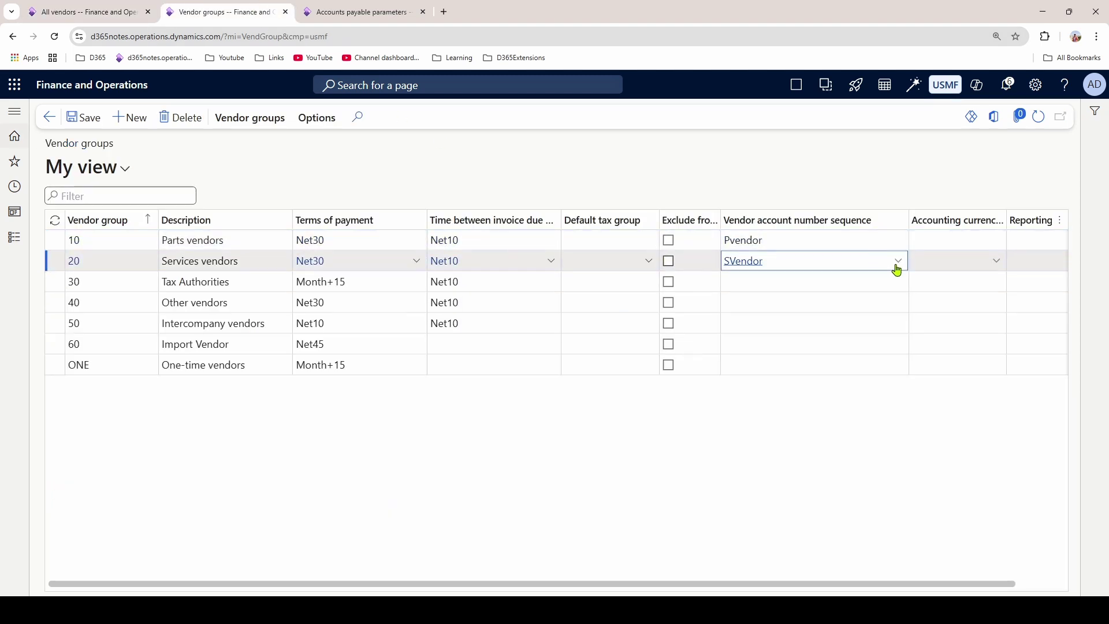
{"action": "right_click", "coordinate": [903, 262]}
{"action": "left_click", "coordinate": [800, 444]}
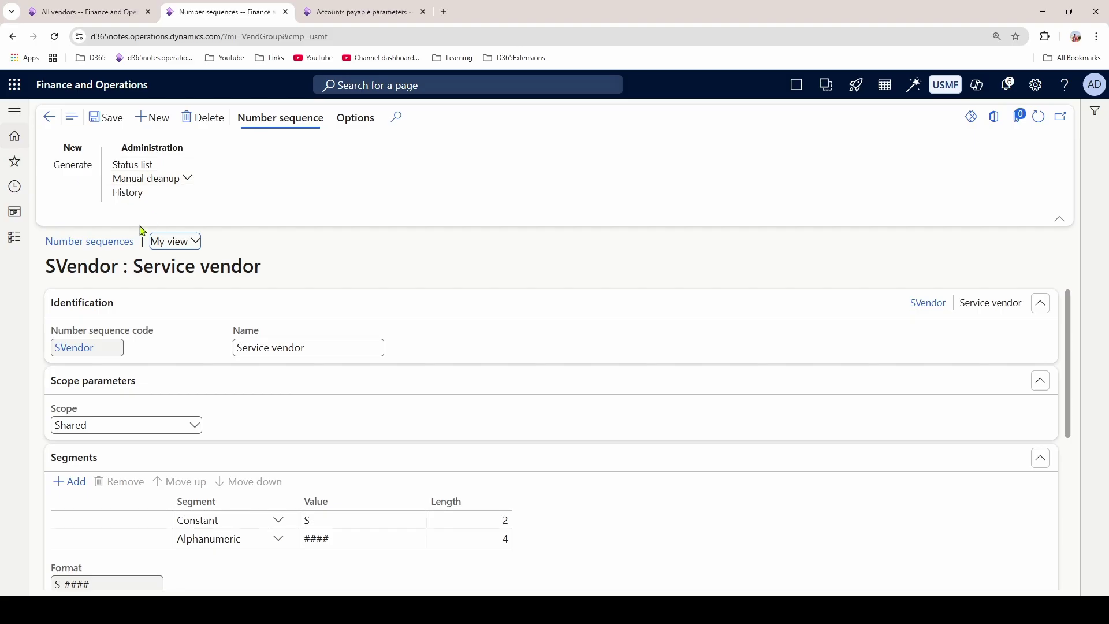
{"action": "left_click", "coordinate": [55, 124]}
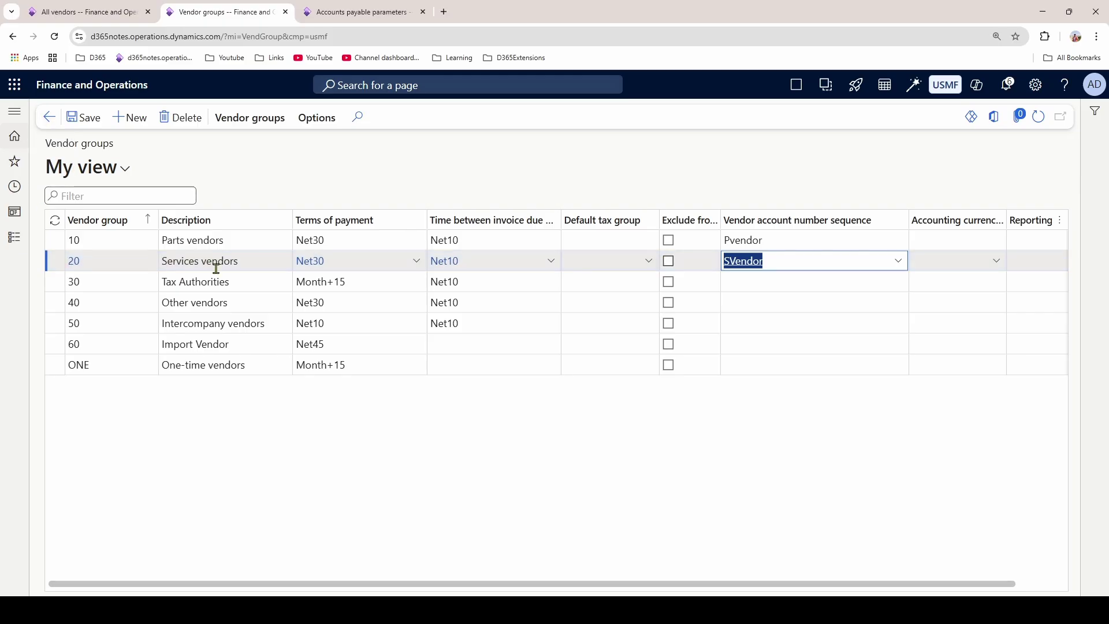
- Check the number sequence assignment of vendor groups 30, 40 and 50
{"action": "left_click", "coordinate": [574, 278]}
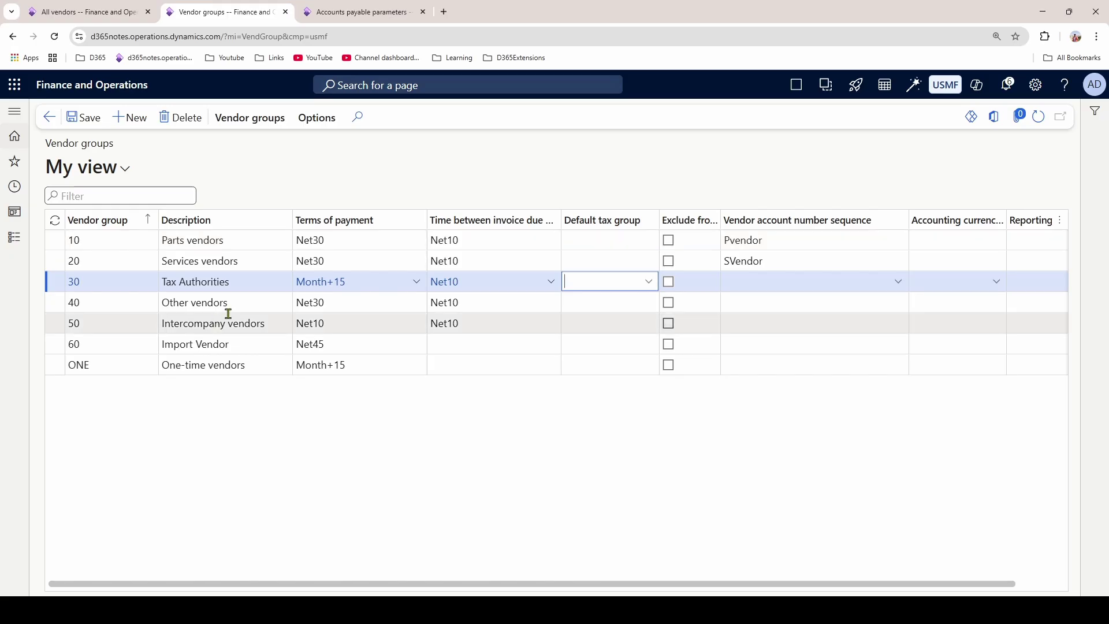
{"action": "left_click", "coordinate": [242, 302]}
{"action": "left_click", "coordinate": [270, 322]}
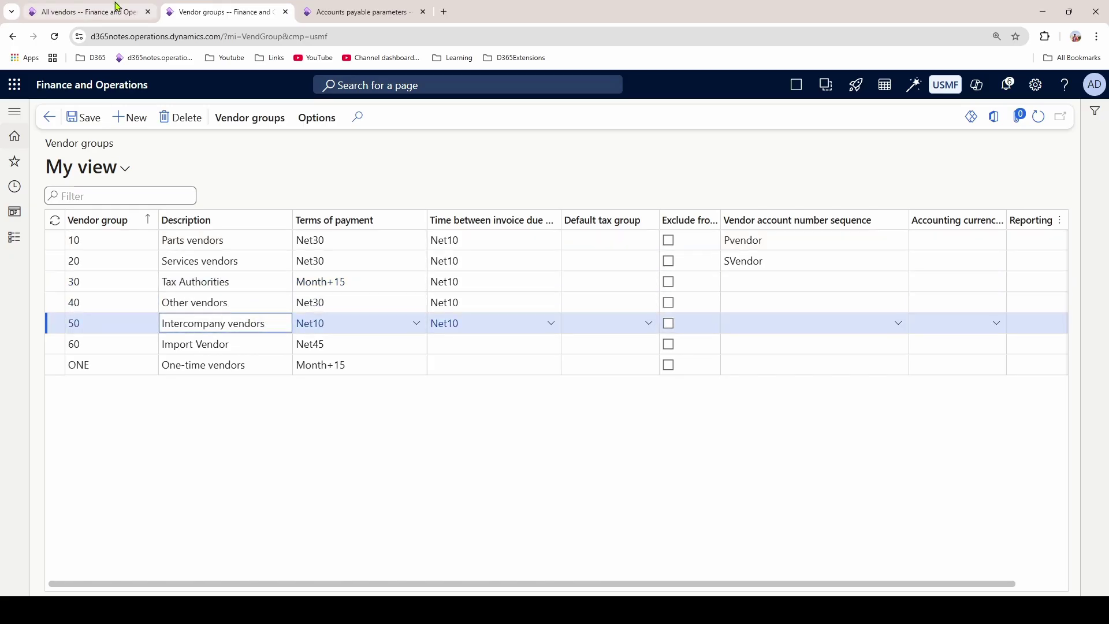
- Create a vendor named ABD ltd in vendor group 50, Intercompany vendors, and save it to generate its account number
{"action": "left_click", "coordinate": [87, 11]}
{"action": "left_click", "coordinate": [149, 148]}
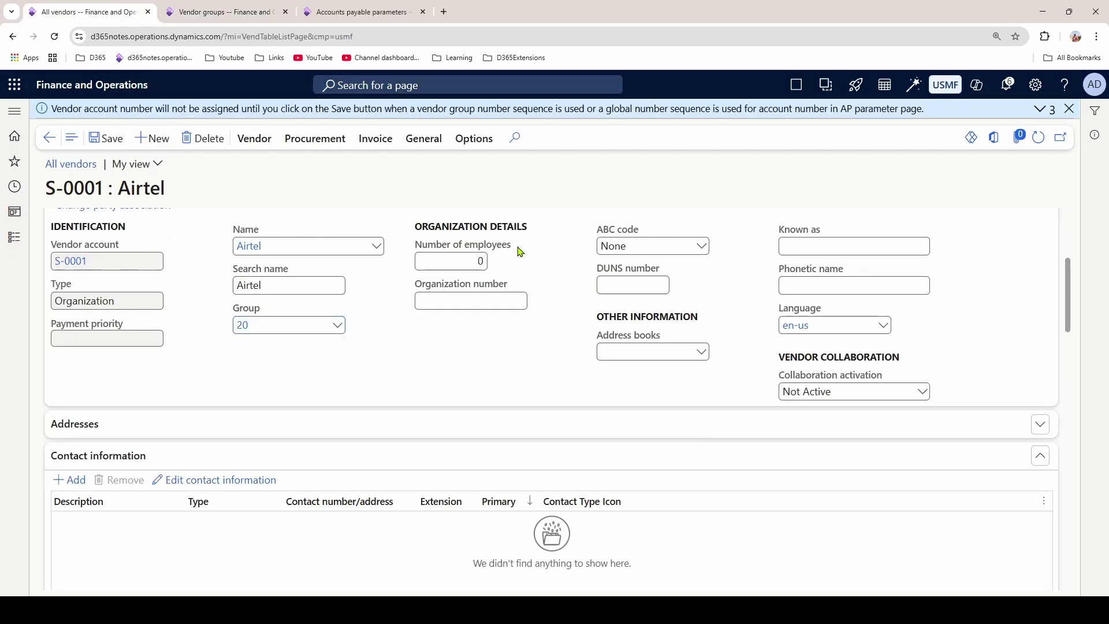
{"action": "left_click", "coordinate": [231, 11]}
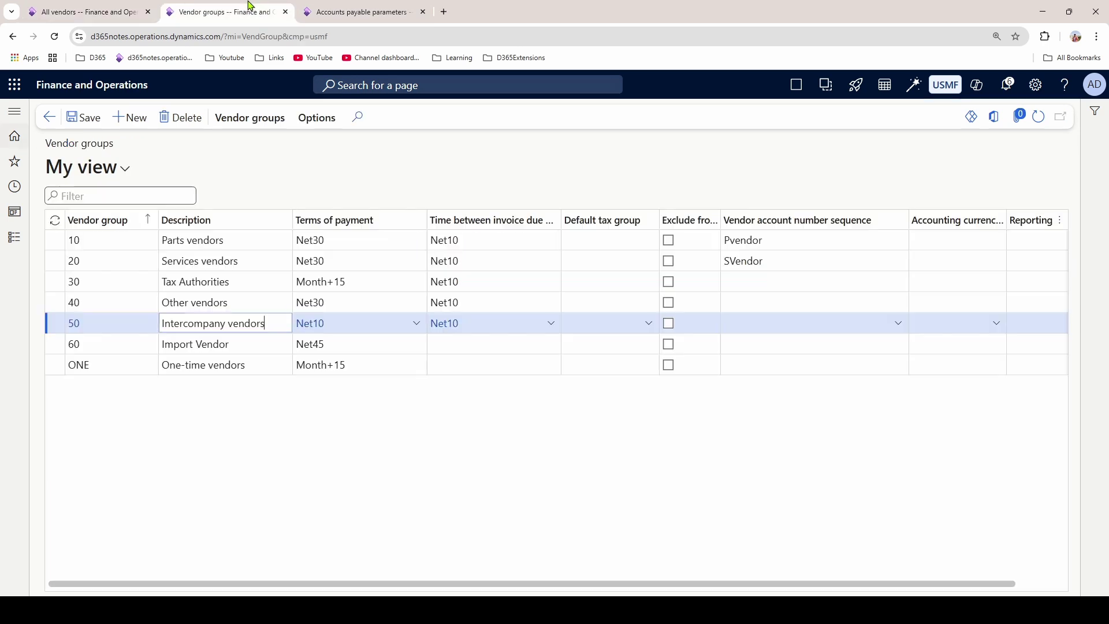
{"action": "left_click", "coordinate": [86, 11]}
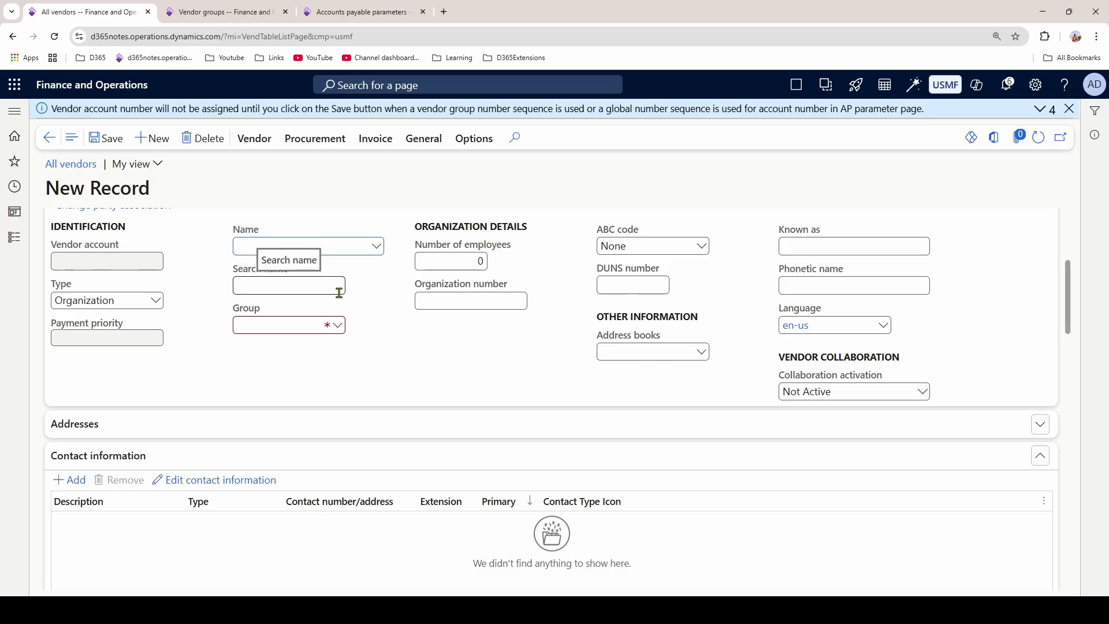
{"action": "type", "text": "ABD ltd"}
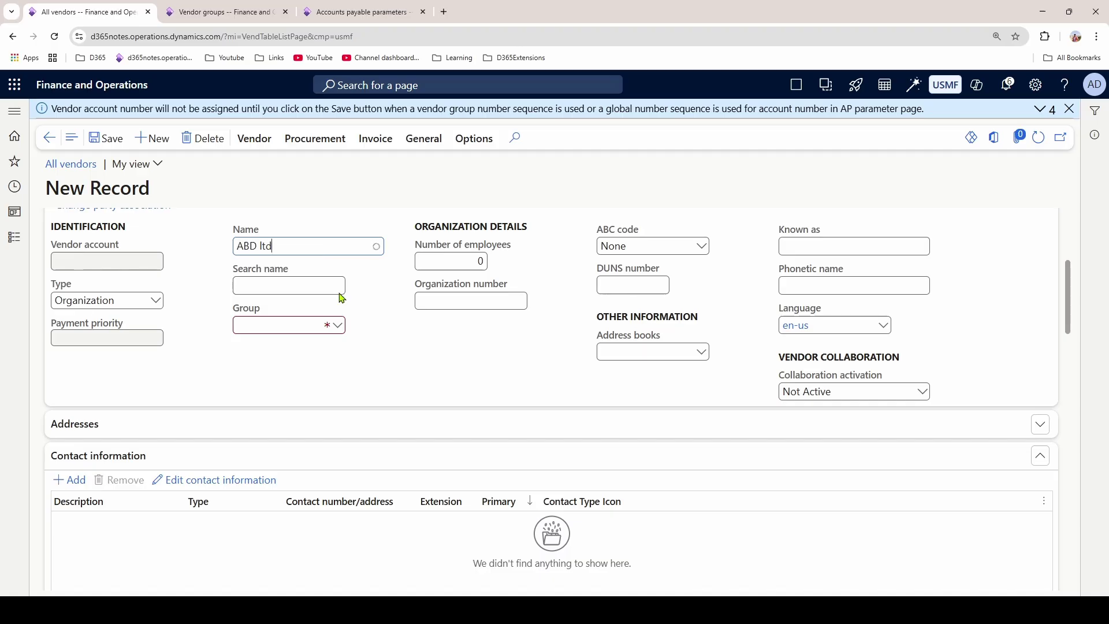
{"action": "left_click", "coordinate": [340, 293]}
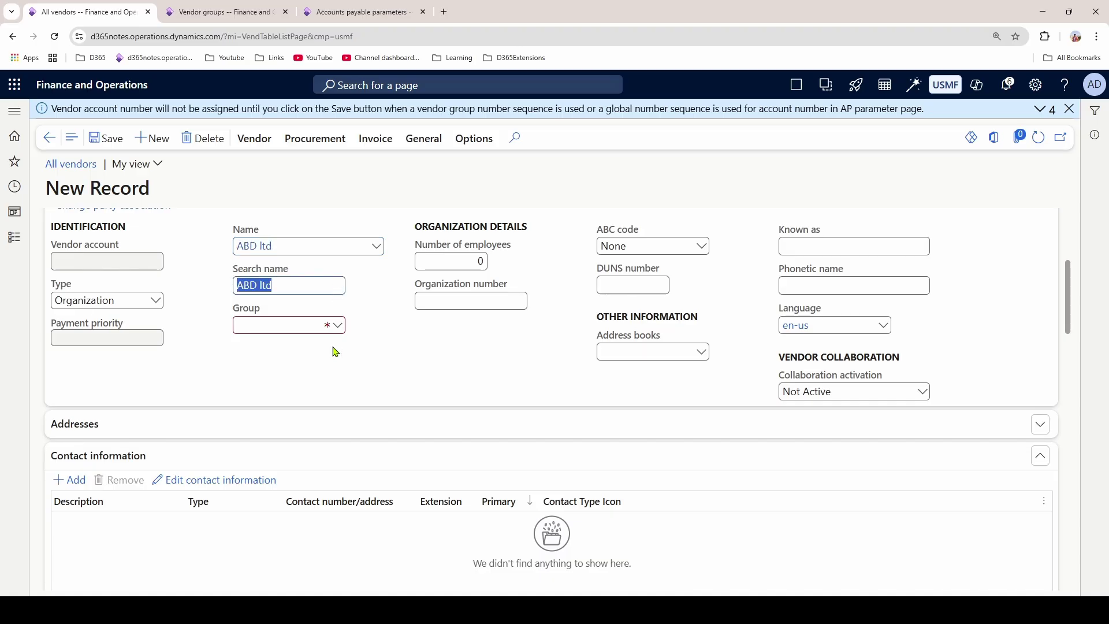
{"action": "left_click", "coordinate": [338, 325]}
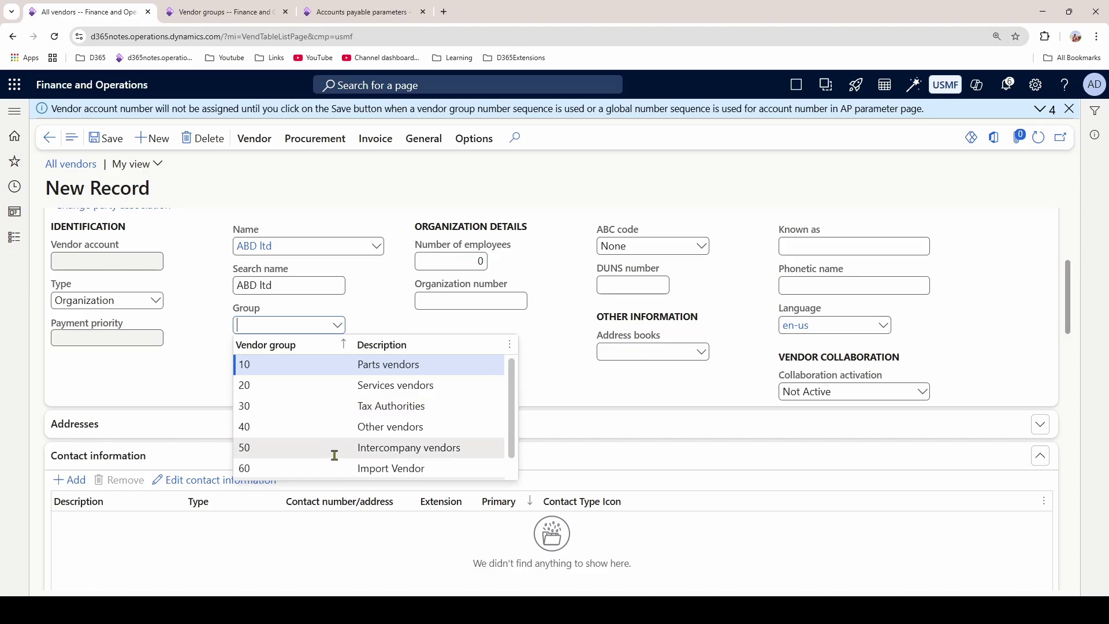
{"action": "left_click", "coordinate": [335, 454]}
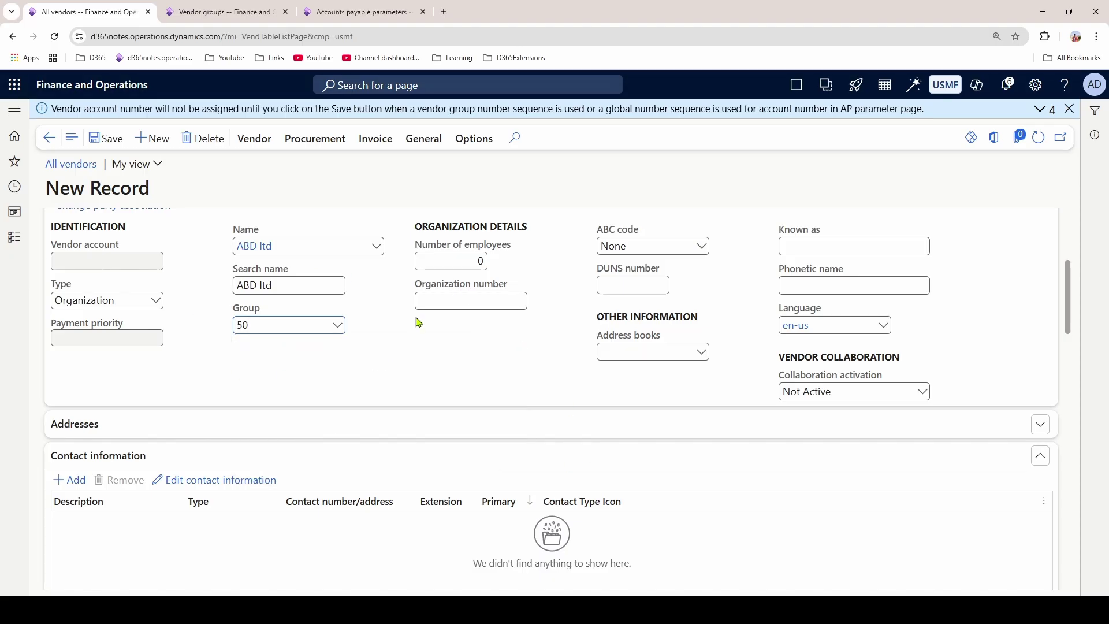
{"action": "left_click", "coordinate": [104, 140]}
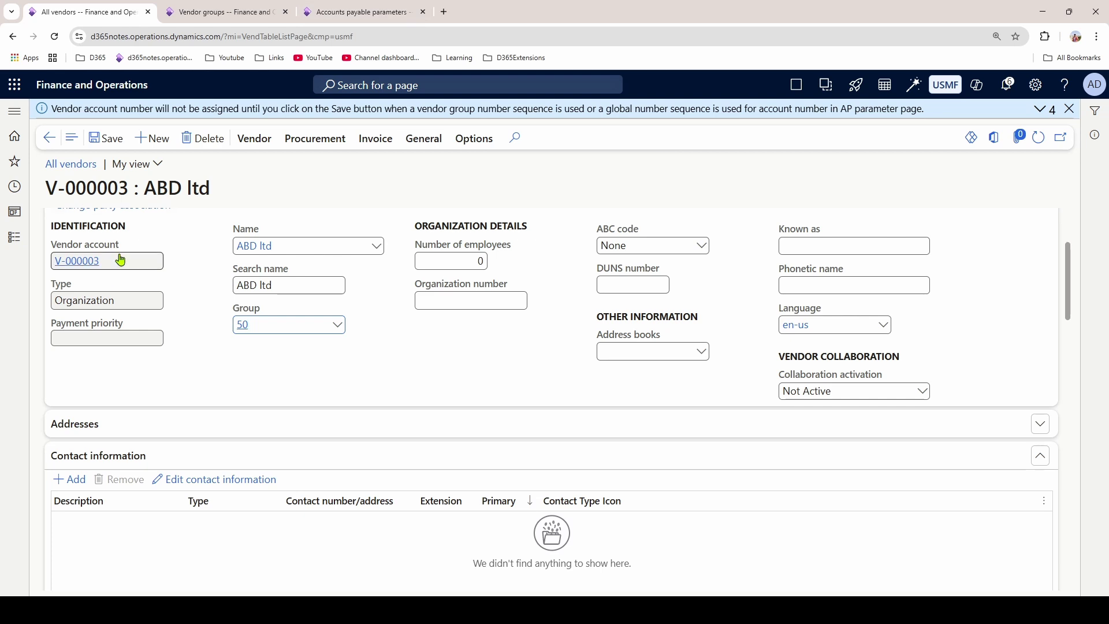
- Check the format and number allocation of the shared Vendor account number sequence in Accounts payable parameters, and return to the new vendor
{"action": "left_click", "coordinate": [339, 6]}
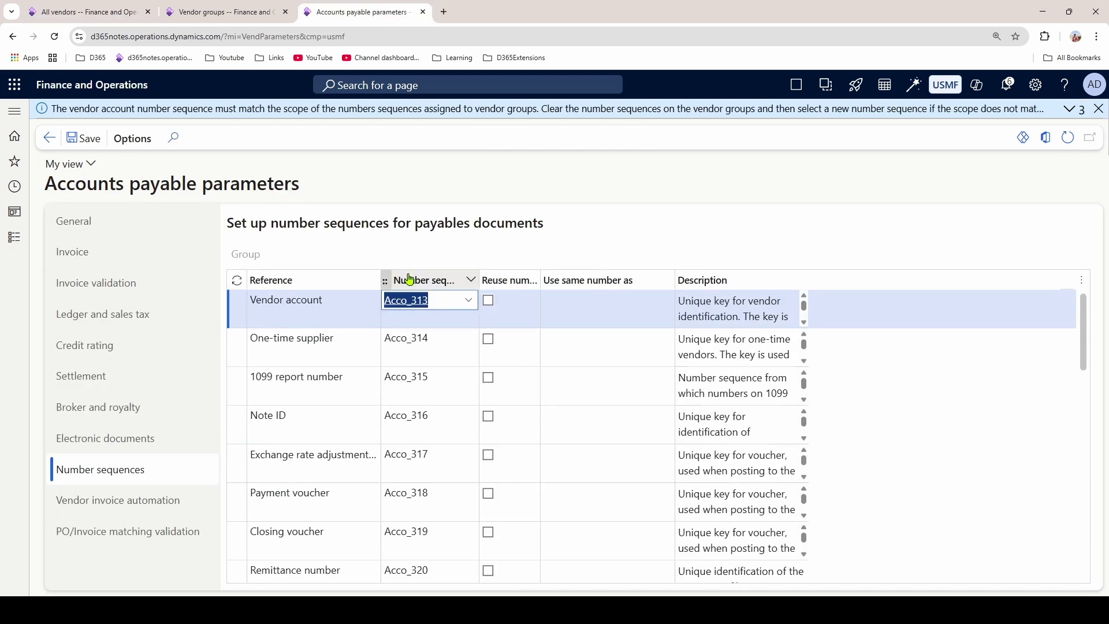
{"action": "right_click", "coordinate": [470, 306]}
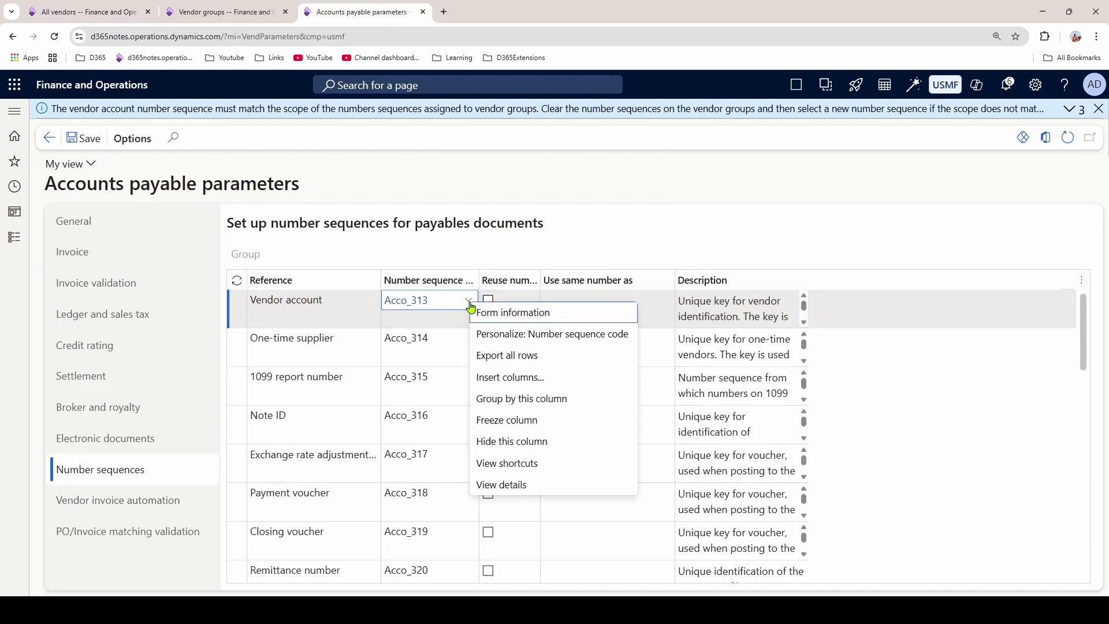
{"action": "left_click", "coordinate": [503, 485]}
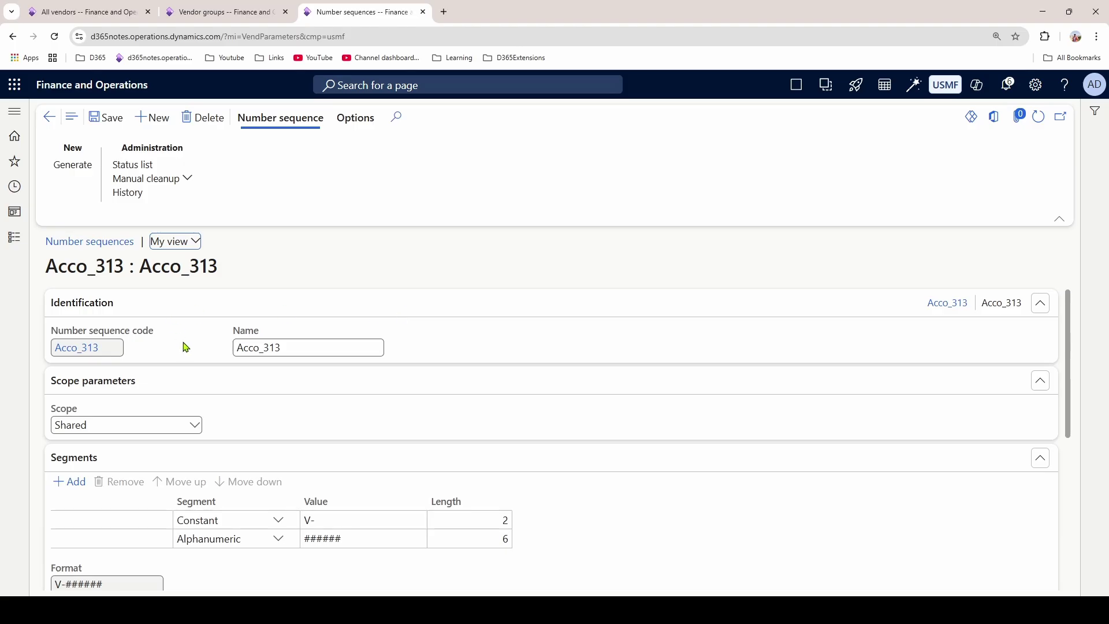
{"action": "scroll", "coordinate": [225, 449], "scroll_direction": "down", "scroll_amount": 3}
{"action": "left_click_drag", "start_coordinate": [111, 410], "coordinate": [45, 411]}
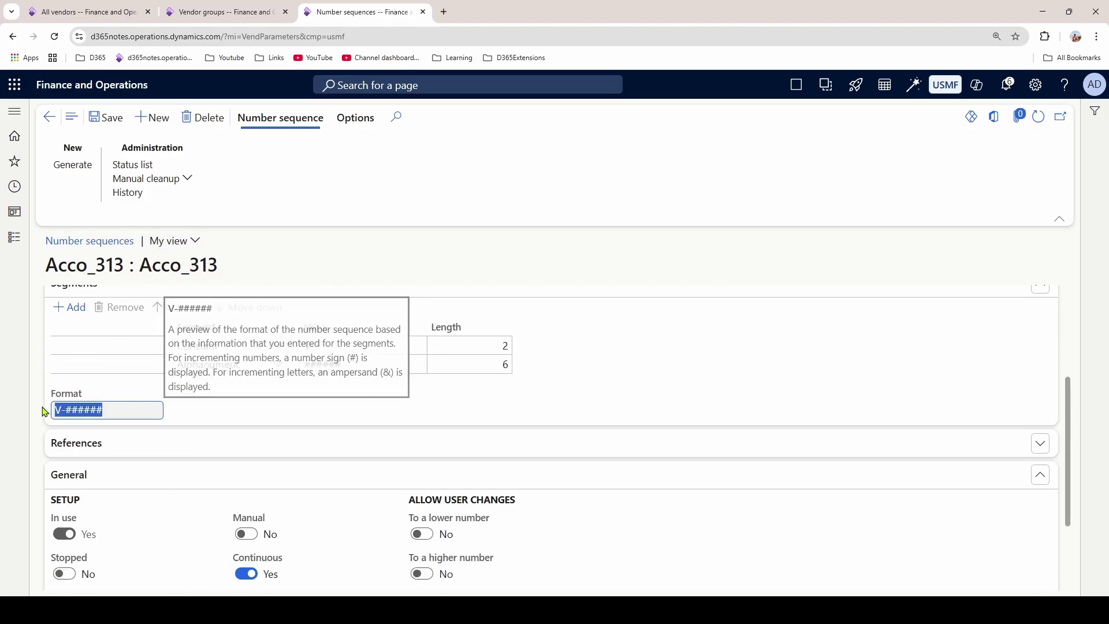
{"action": "scroll", "coordinate": [349, 472], "scroll_direction": "down", "scroll_amount": 2}
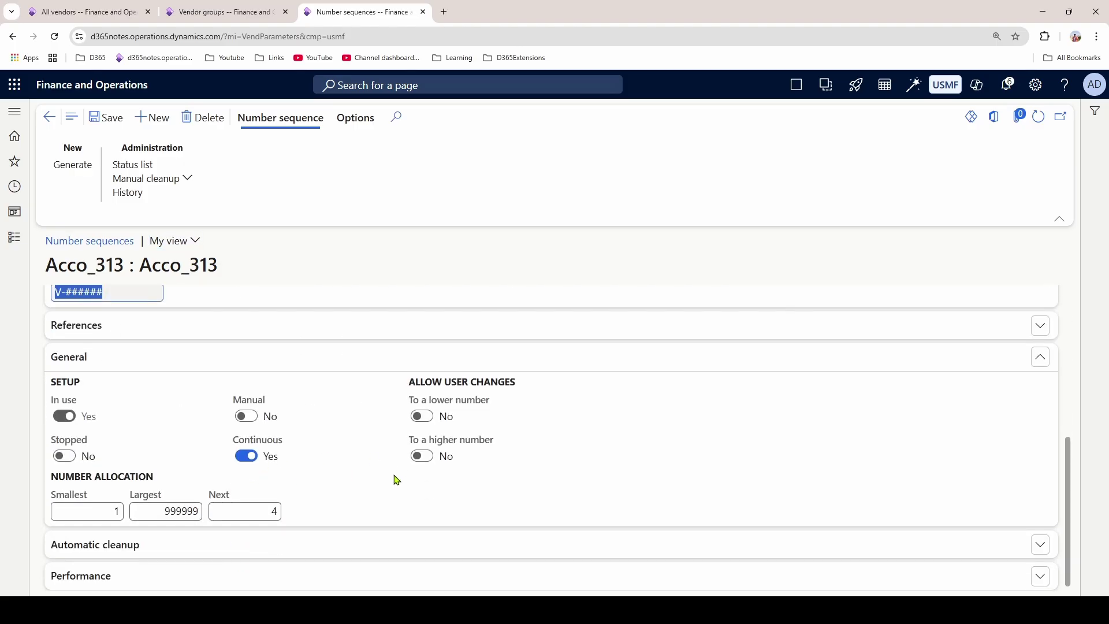
{"action": "left_click", "coordinate": [111, 10]}
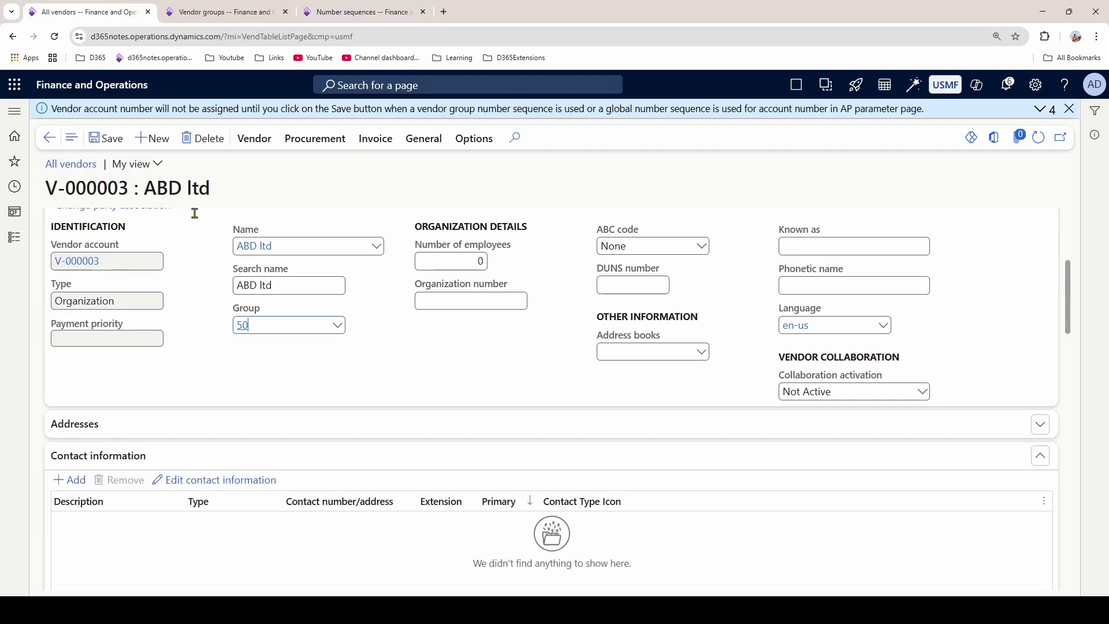